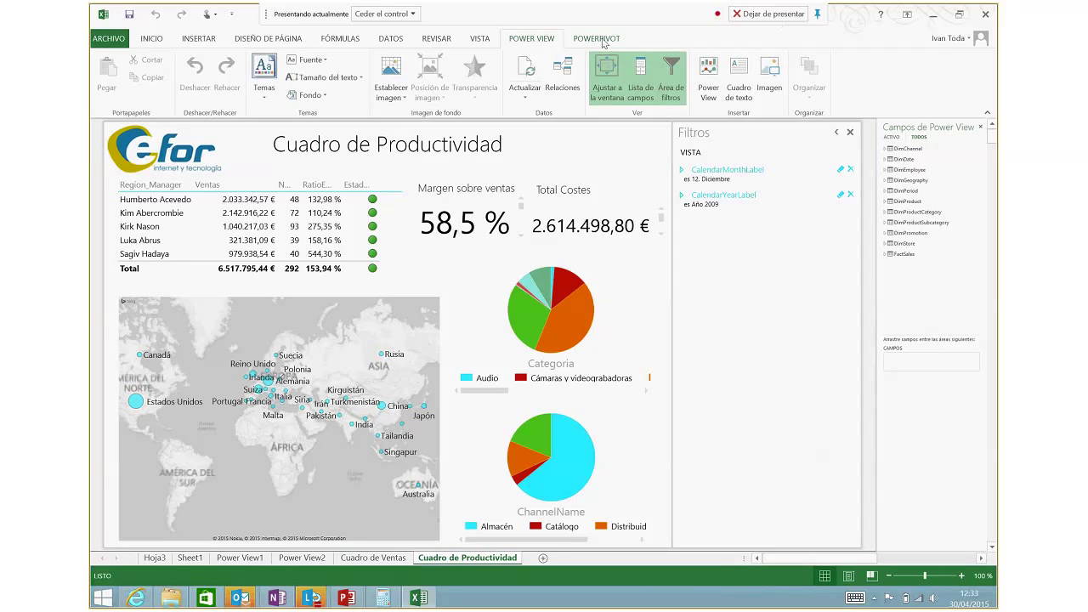
- Open the PowerPivot data model and review the data source types offered by the table import wizard, leaving it without importing
click(604, 43)
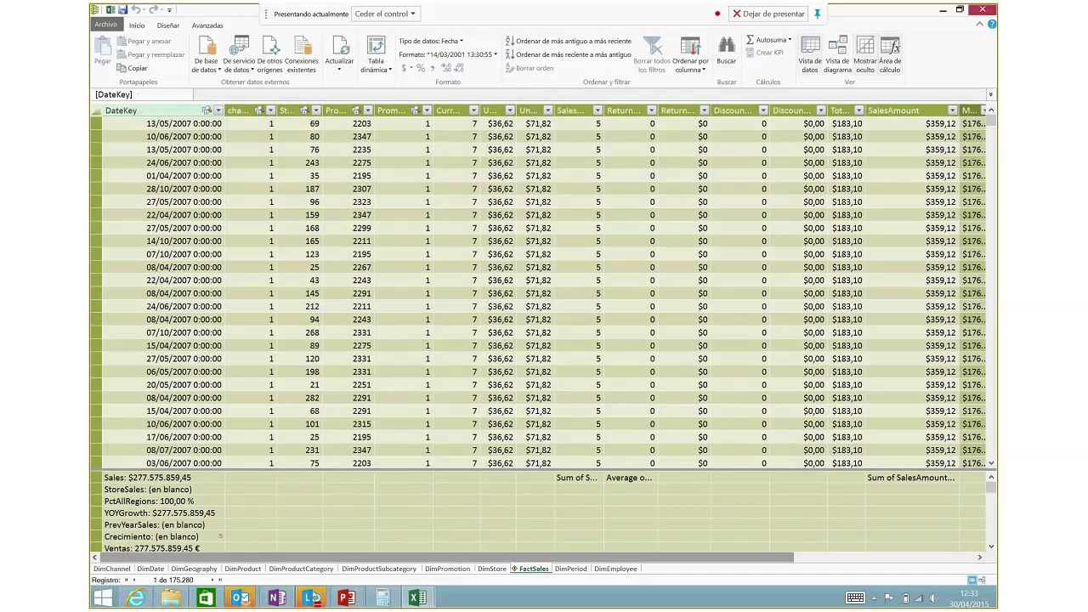
click(206, 65)
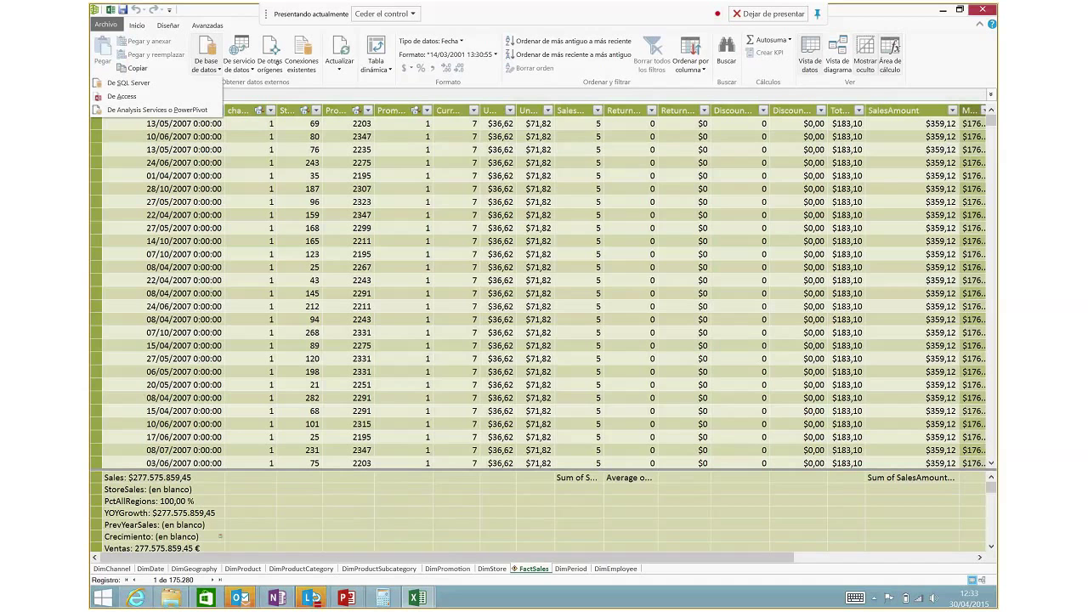
click(128, 83)
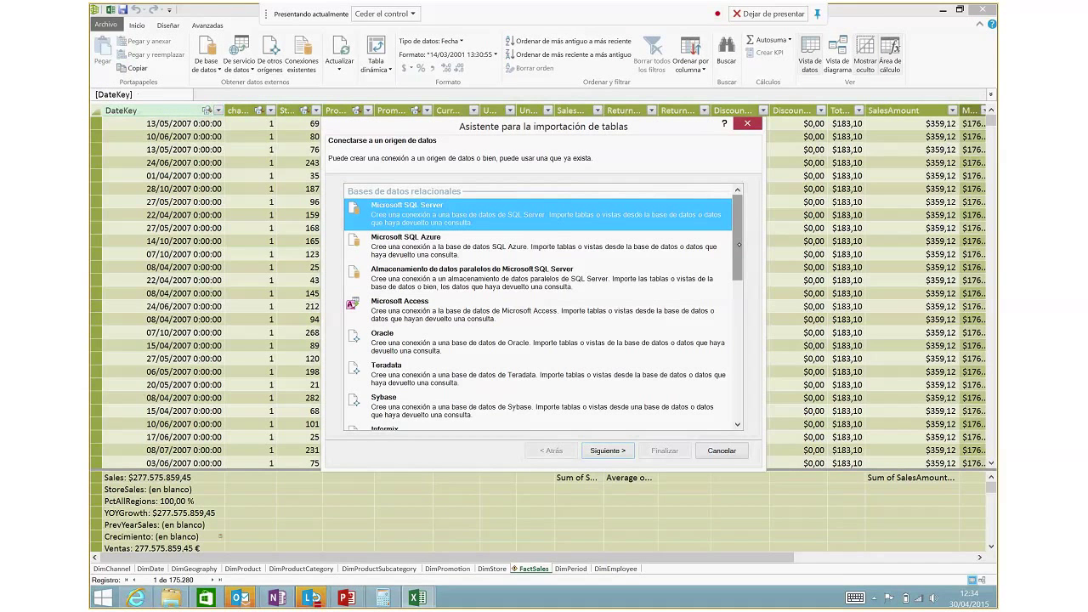
drag(739, 244, 739, 349)
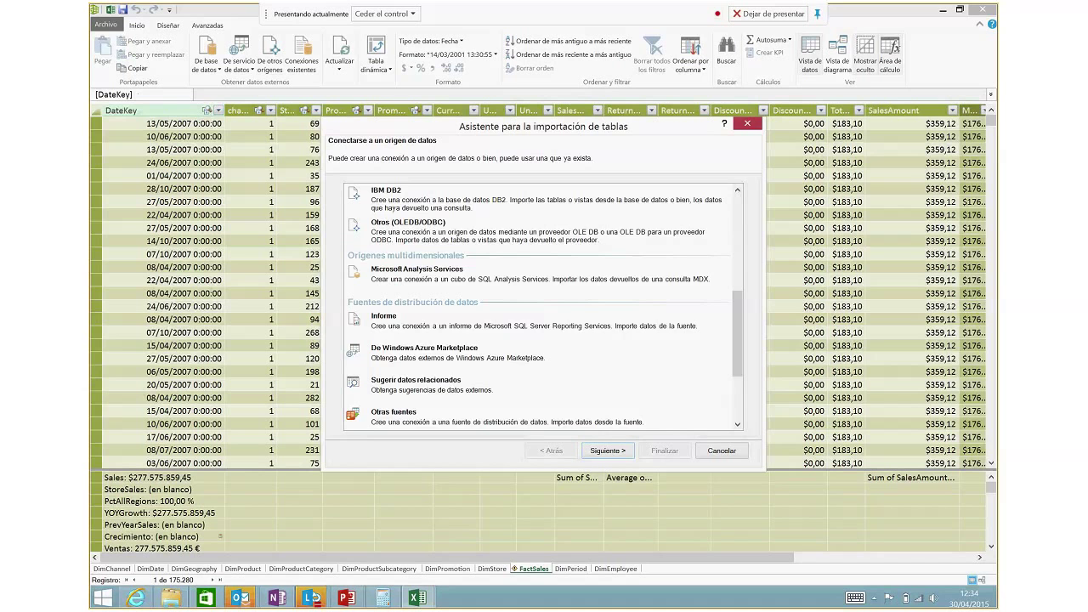
scroll(544, 306, up, 1)
scroll(544, 306, up, 1)
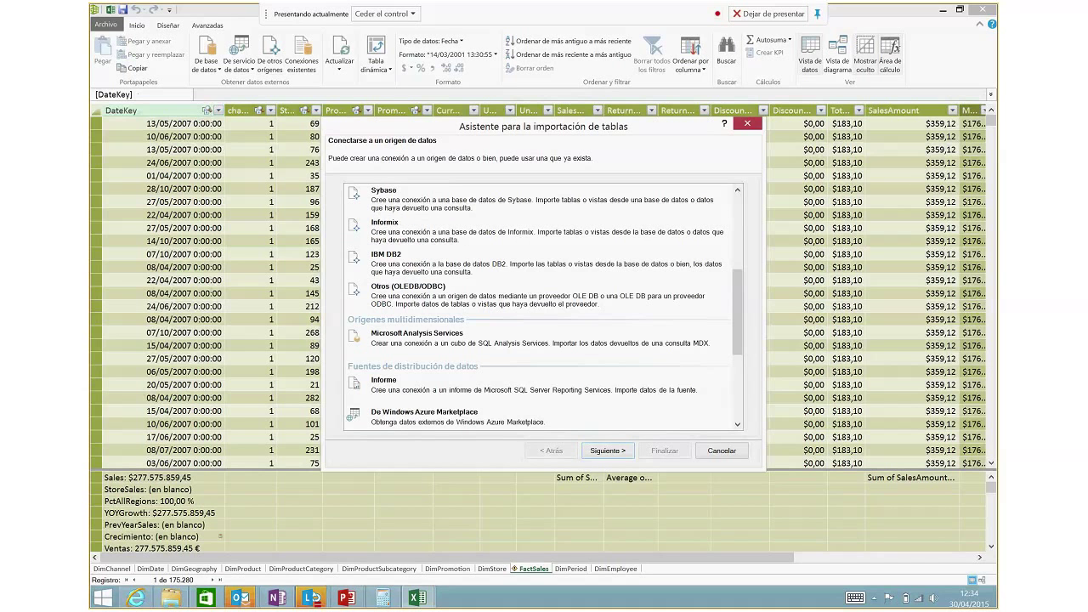
scroll(544, 306, up, 2)
scroll(544, 306, up, 3)
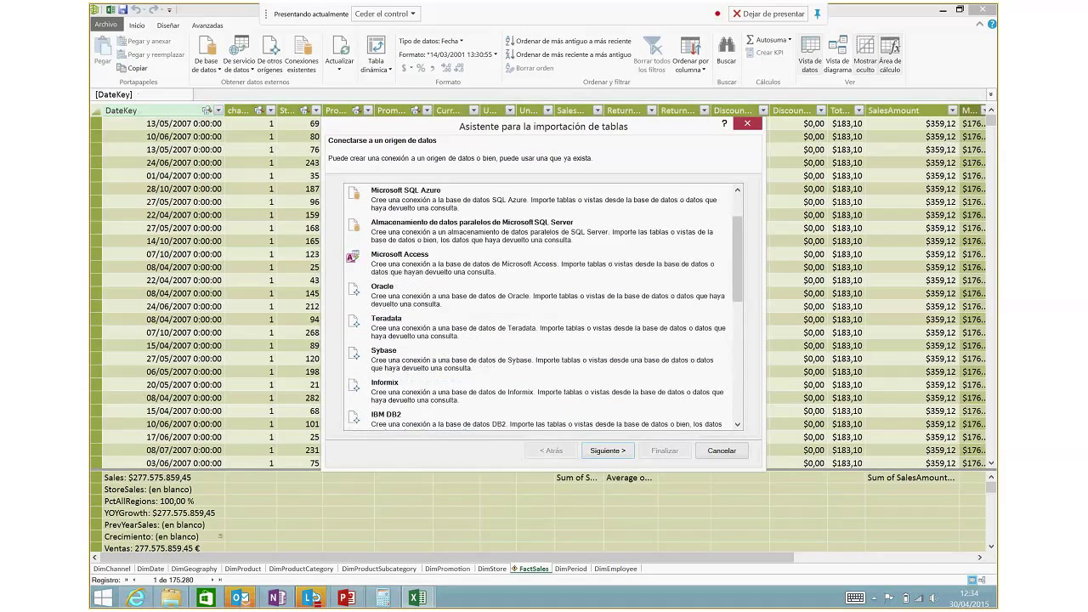
scroll(544, 306, up, 1)
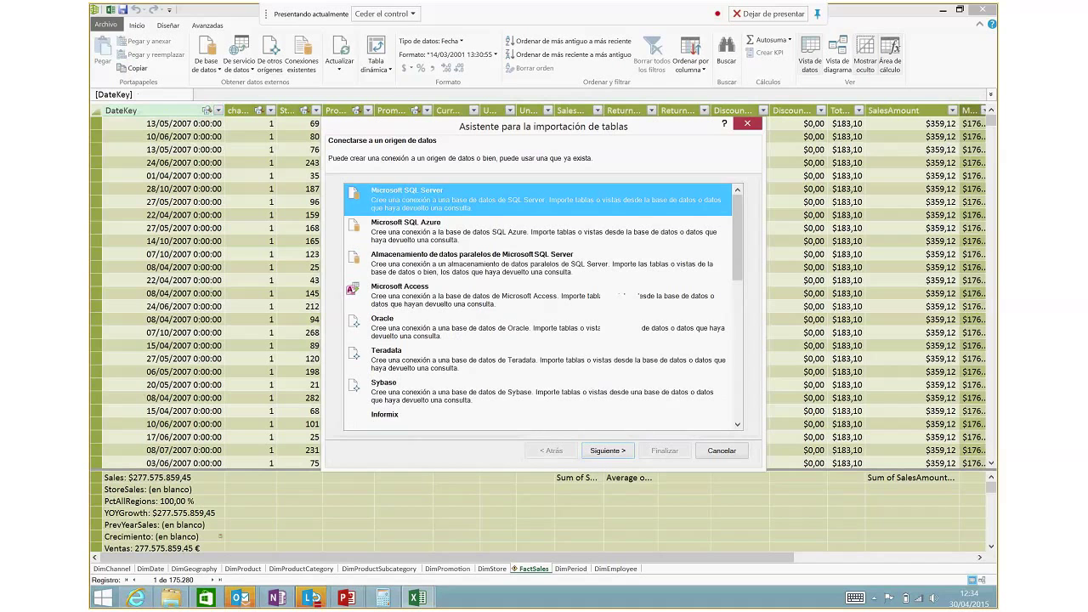
scroll(538, 307, up, 1)
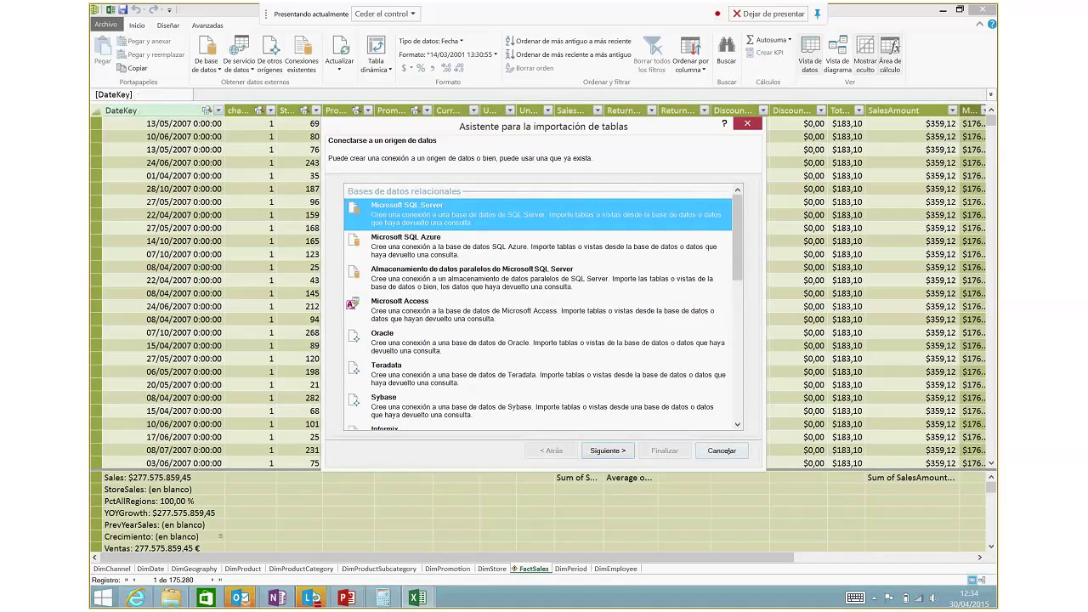
click(722, 450)
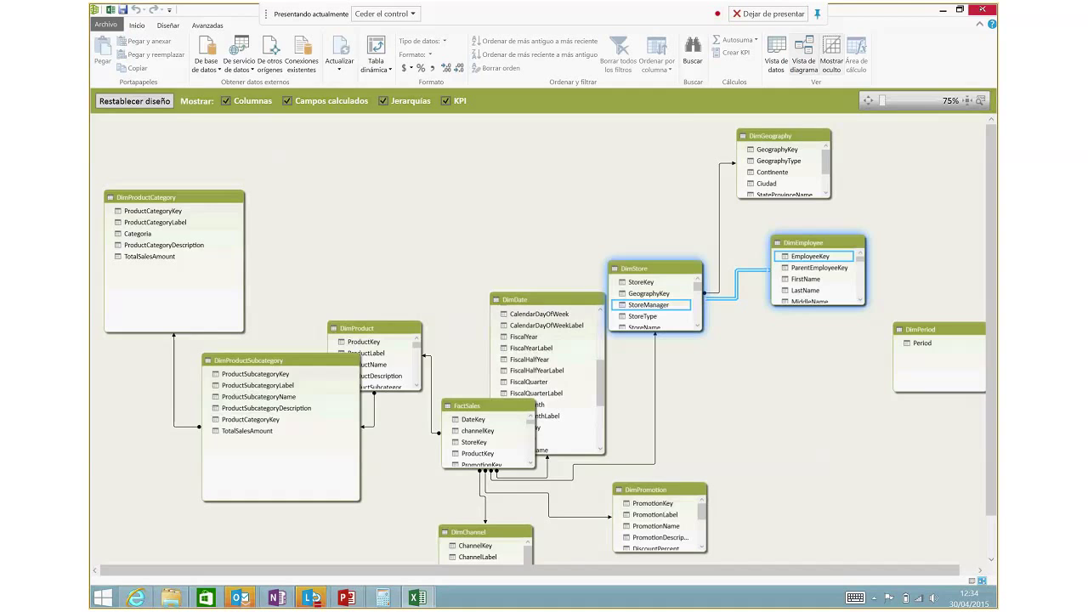
- Switch back to the Excel Cuadro de Productividad and highlight its data by three Categoria pie slices and the Almacén channel slice
key(alt+Tab)
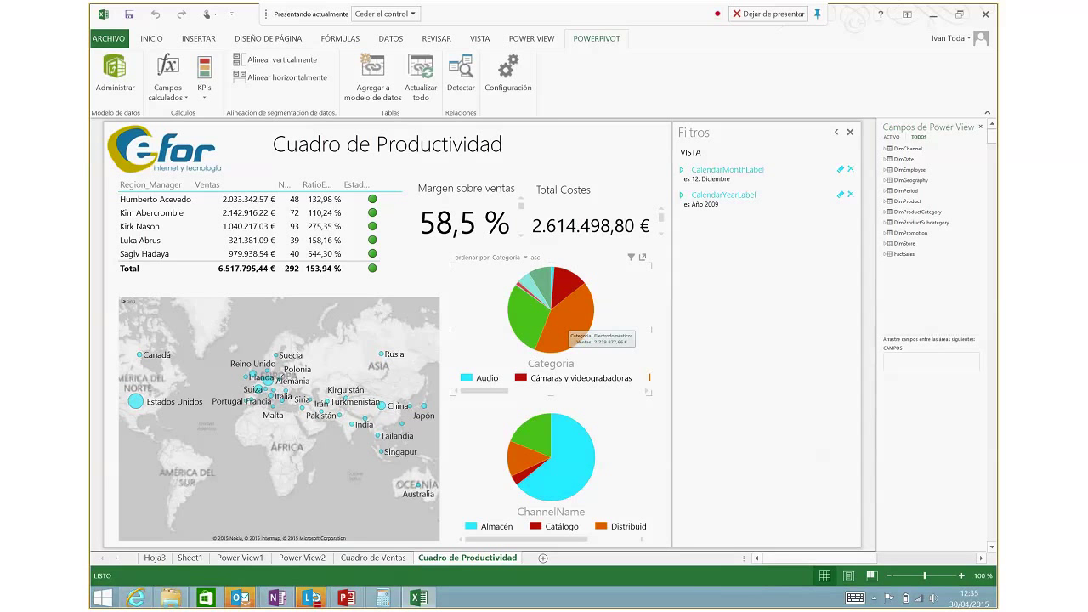
click(569, 329)
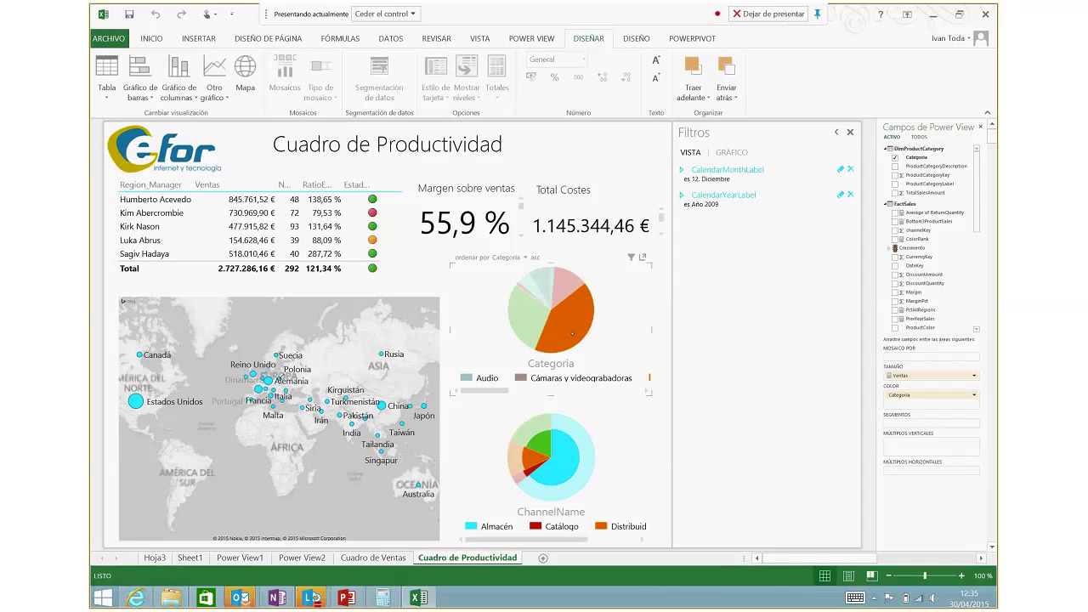
mouse_move(561, 315)
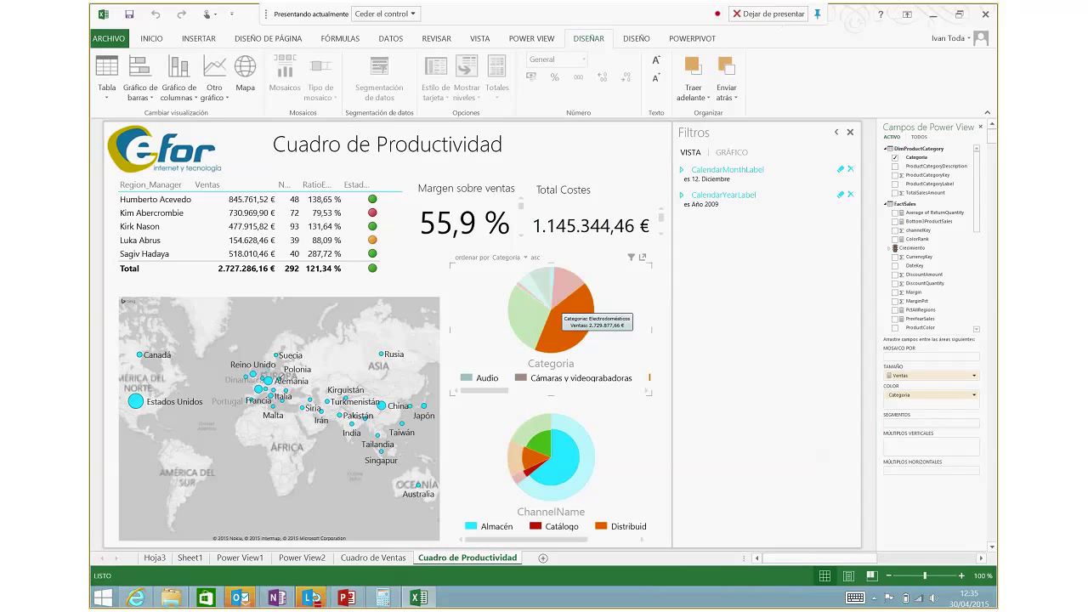
click(533, 312)
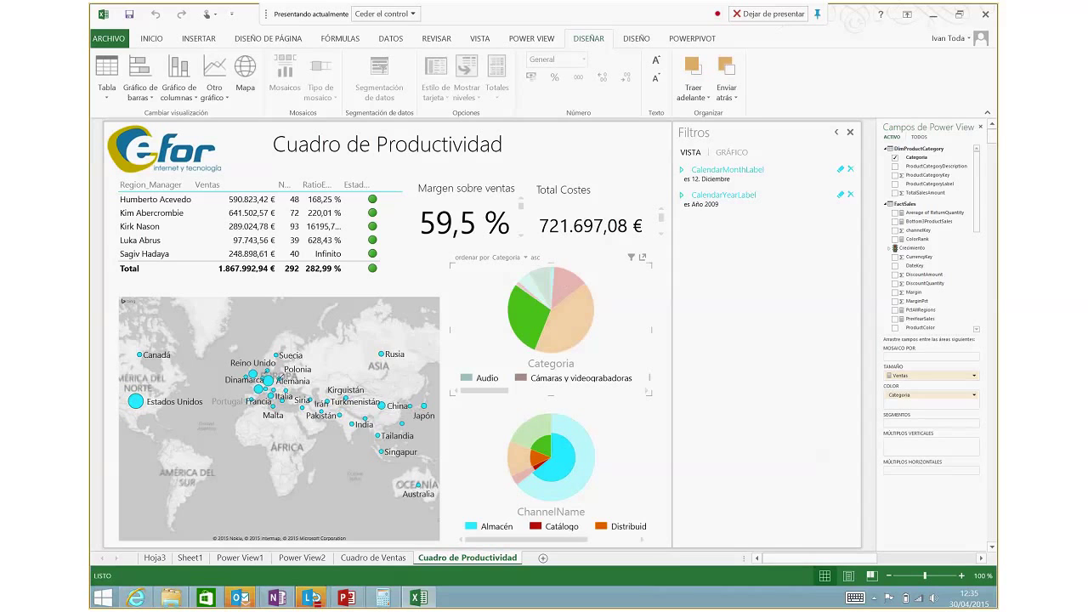
click(554, 294)
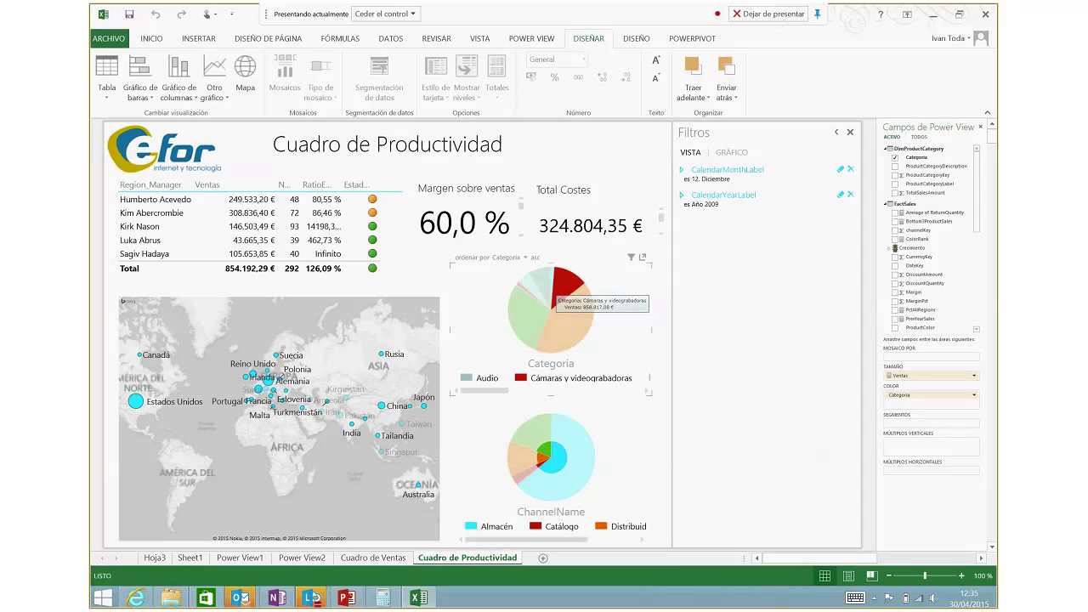
click(586, 455)
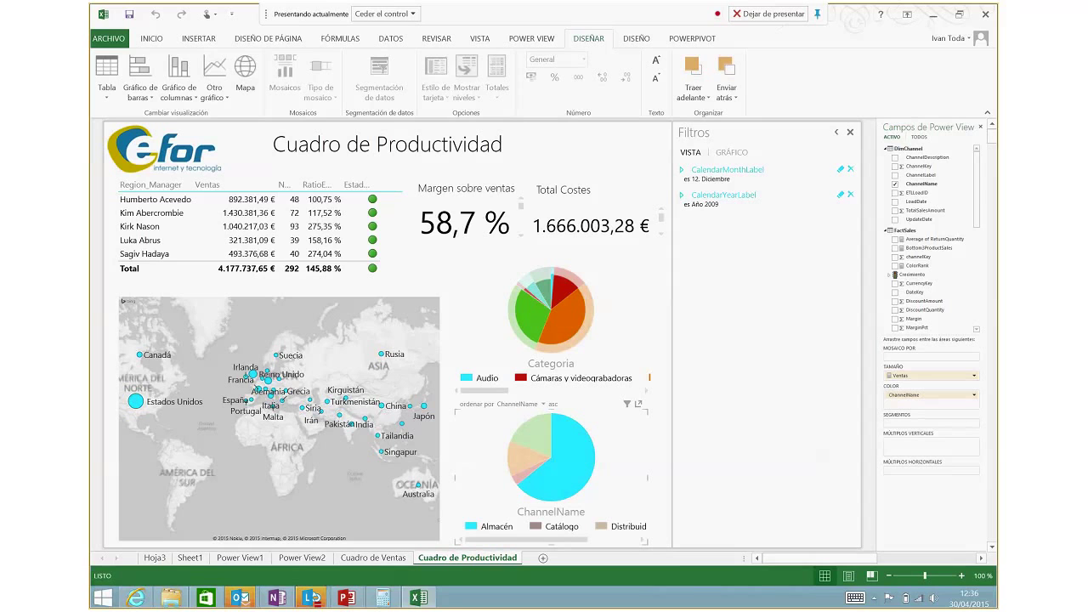
- On the Cuadro de Ventas sheet, drill down from Electrodomésticos to its subcategories and back up to the categories
click(373, 558)
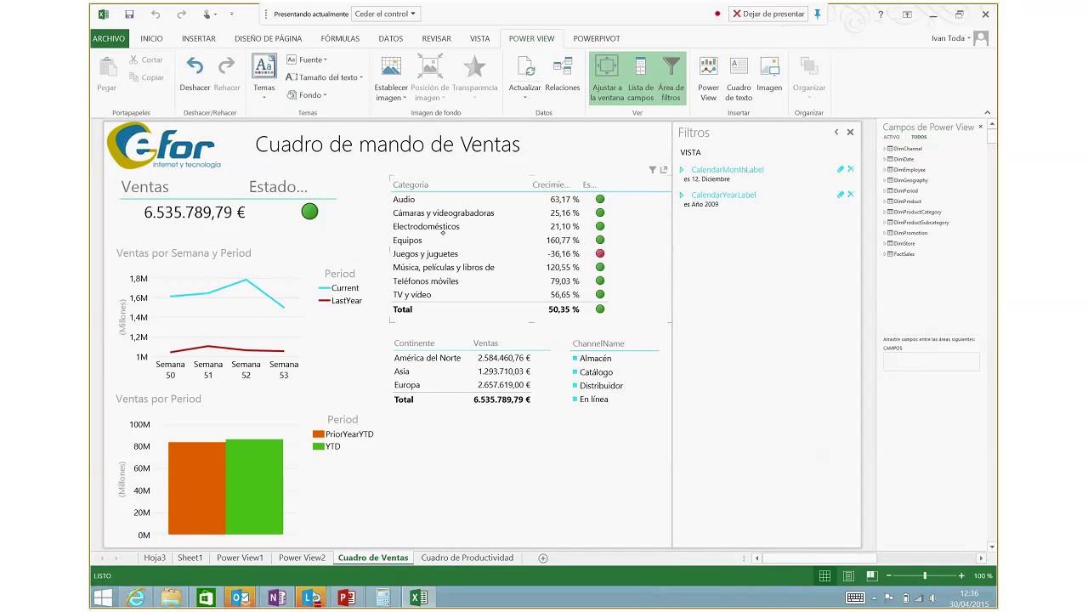
double_click(443, 232)
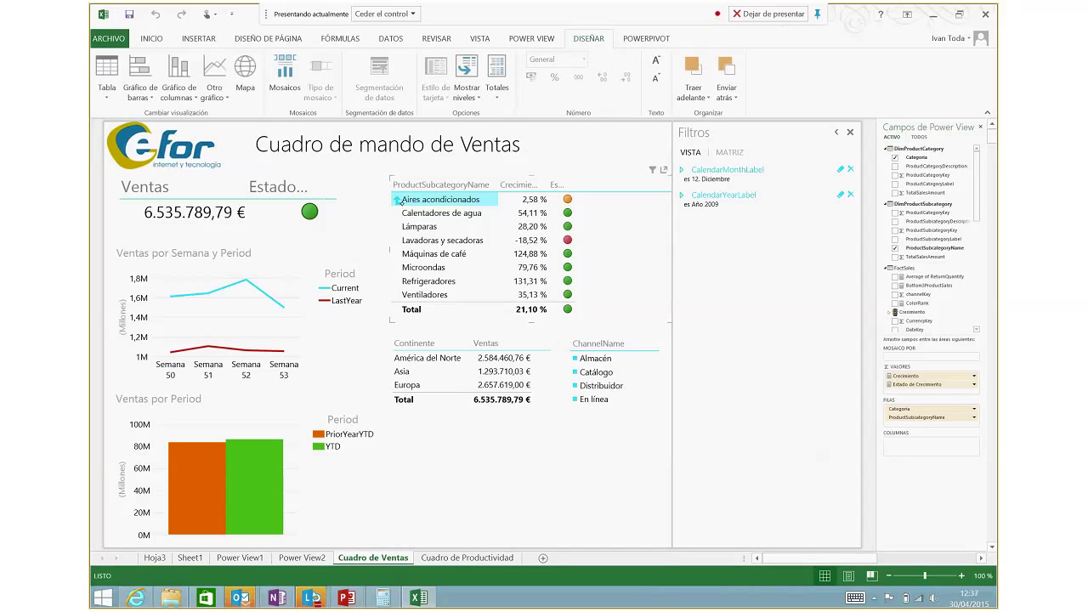
click(396, 199)
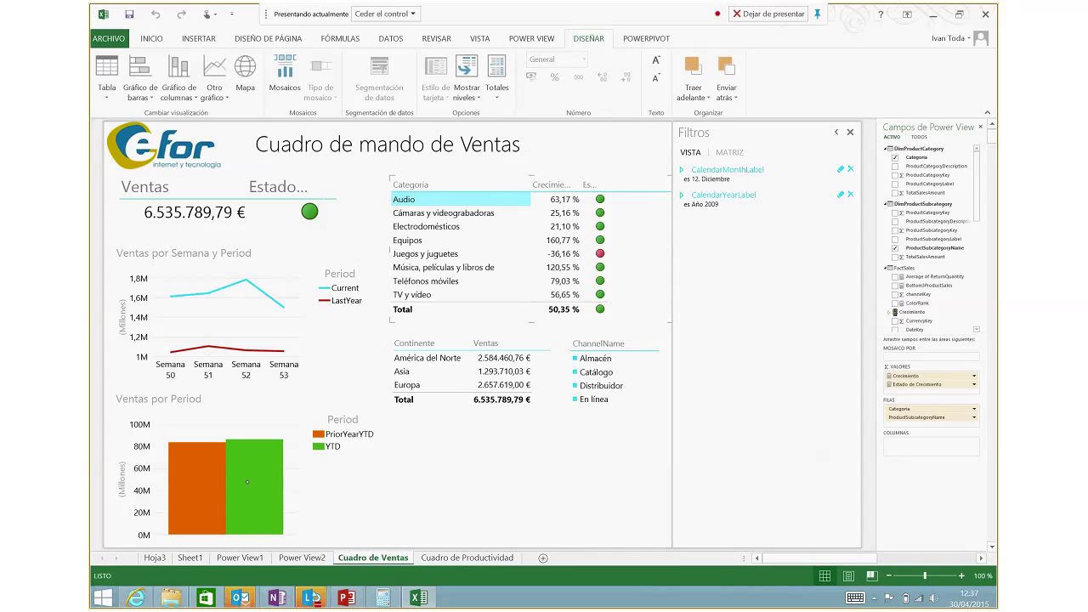
mouse_move(247, 482)
- Stop presenting the screen in the online meeting
click(769, 14)
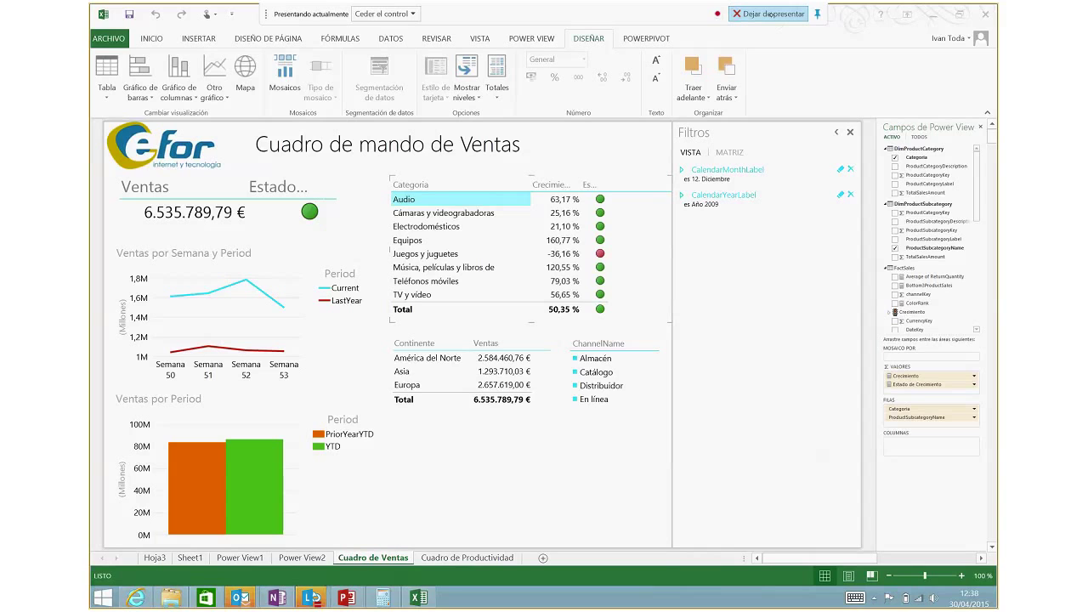
click(769, 14)
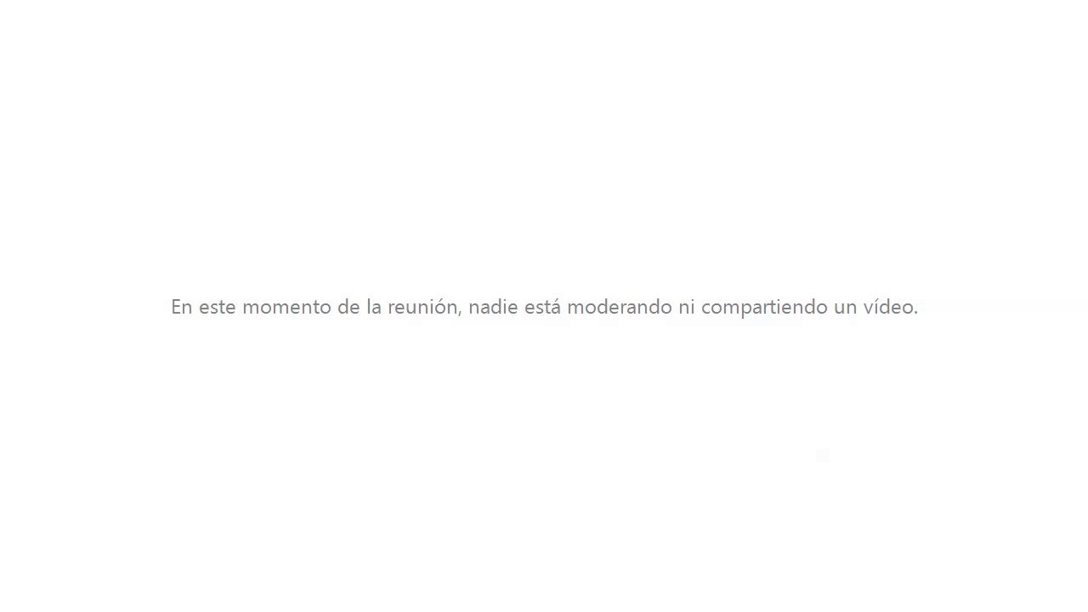
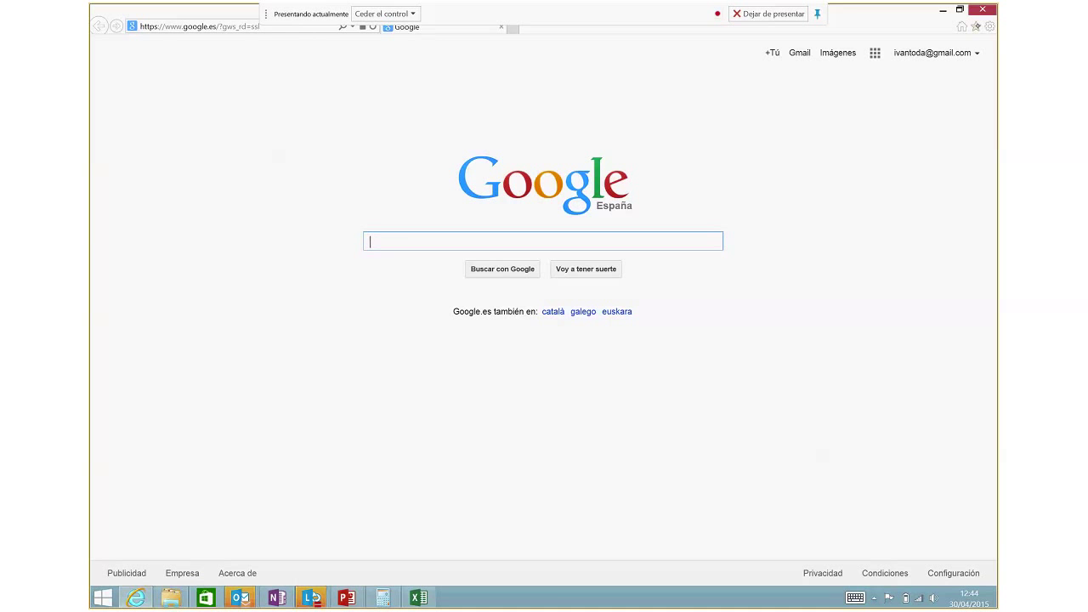
- Open the Efor Demo SharePoint site from the browser's saved favourites
click(976, 27)
click(866, 215)
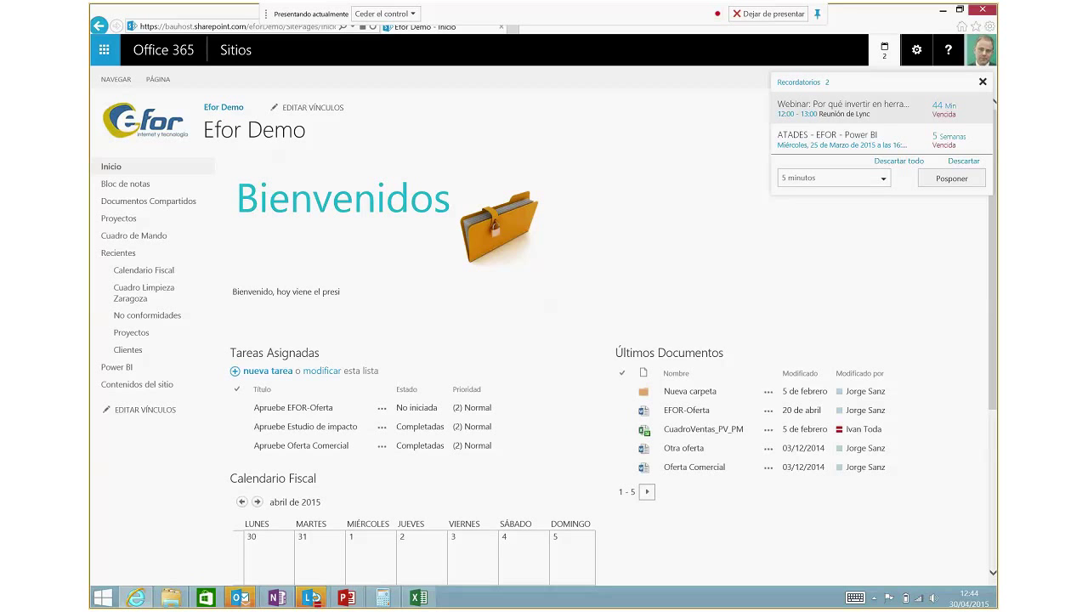
- Examine the Efor Demo home page, including the assigned tasks, latest documents and fiscal calendar
scroll(544, 340, down, 2)
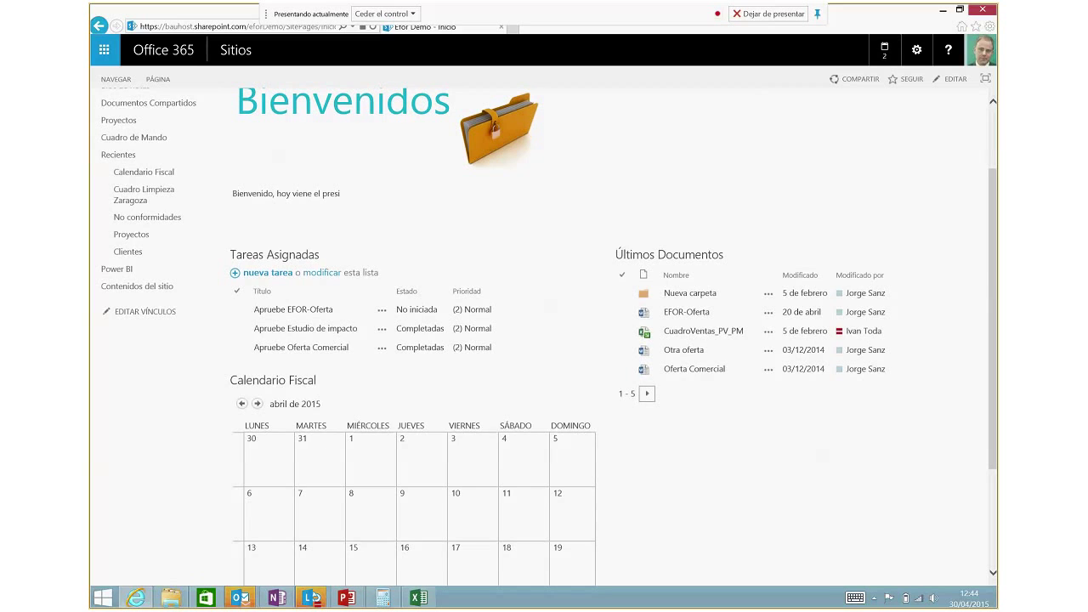
scroll(544, 333, up, 1)
scroll(544, 340, up, 1)
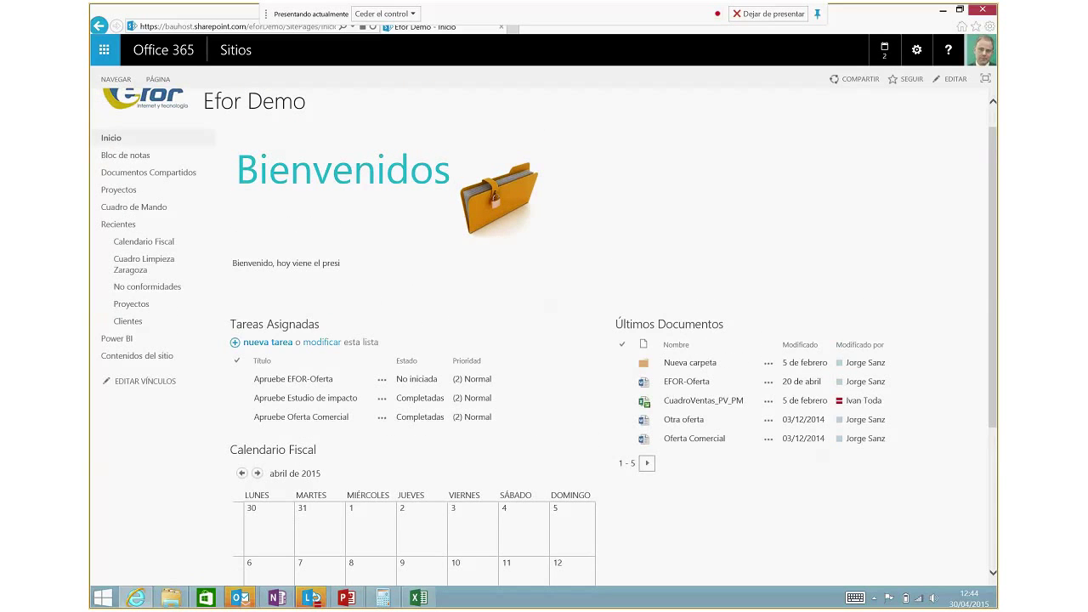
scroll(544, 340, up, 1)
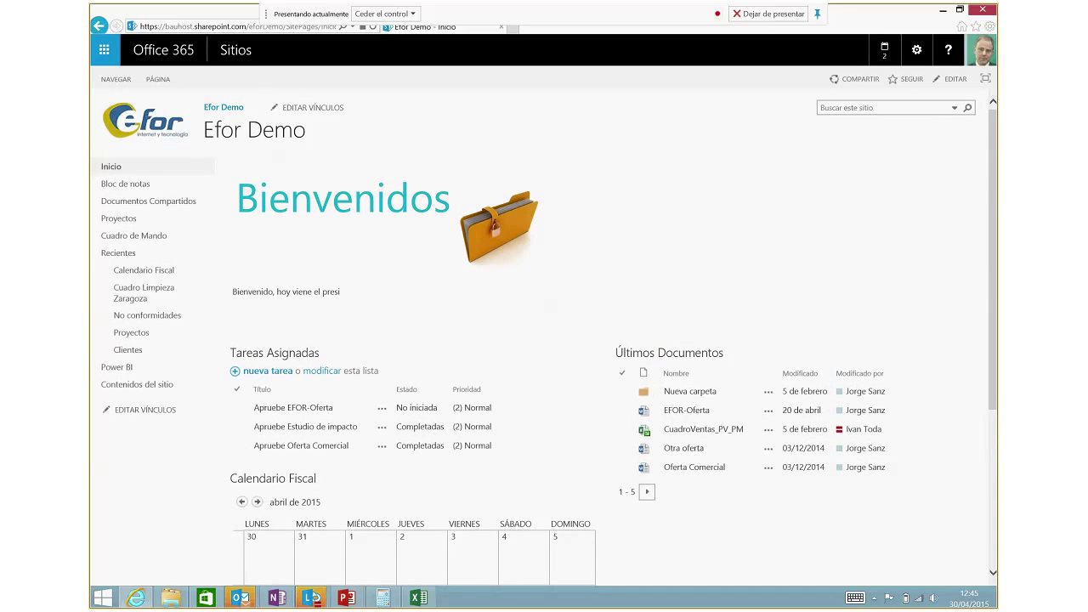
scroll(544, 340, down, 2)
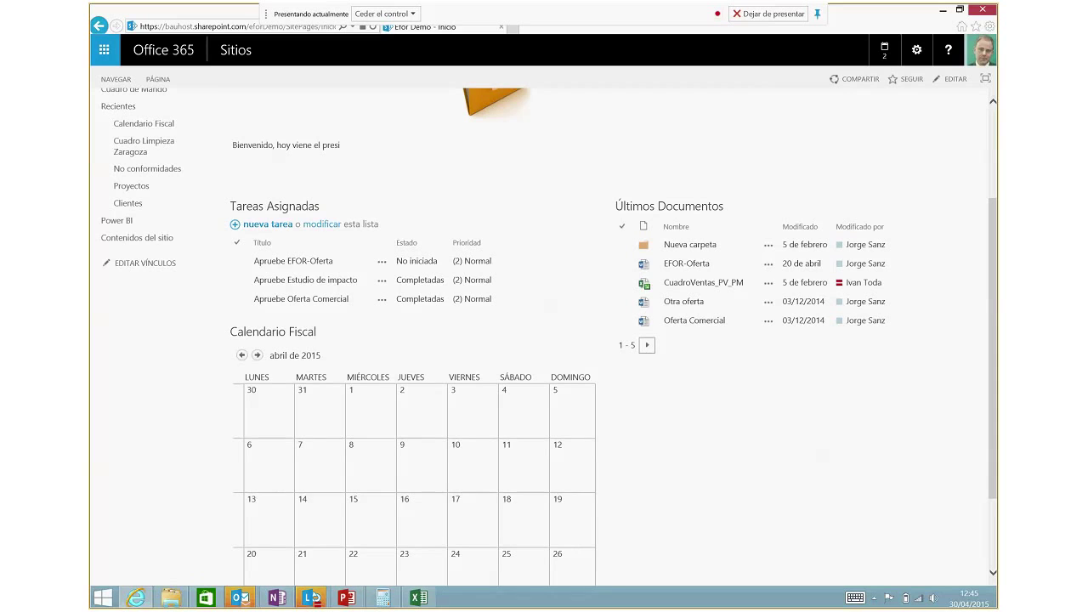
scroll(544, 340, up, 1)
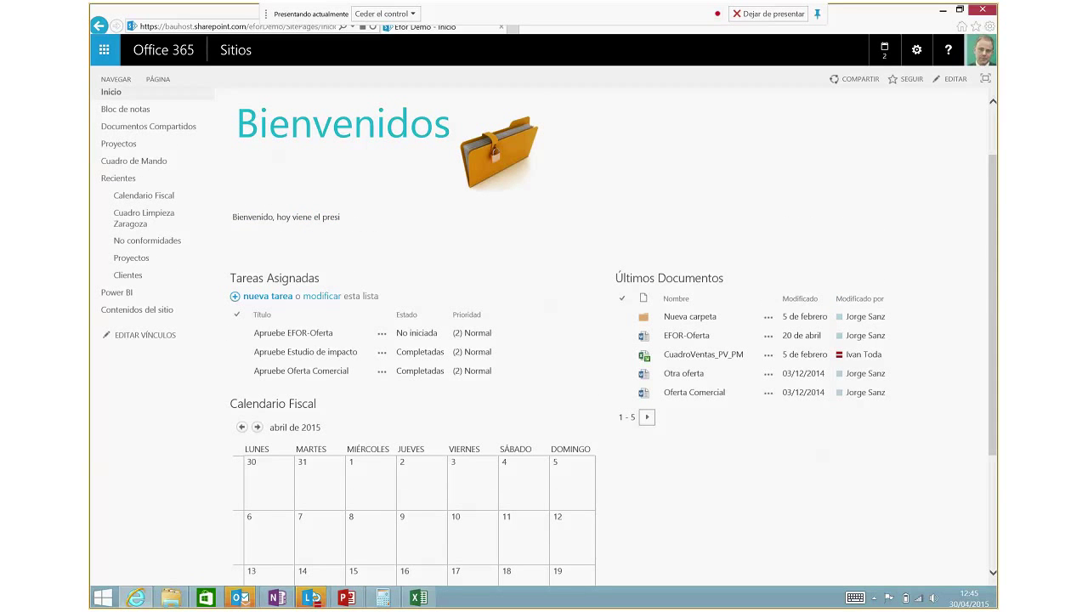
scroll(544, 340, down, 2)
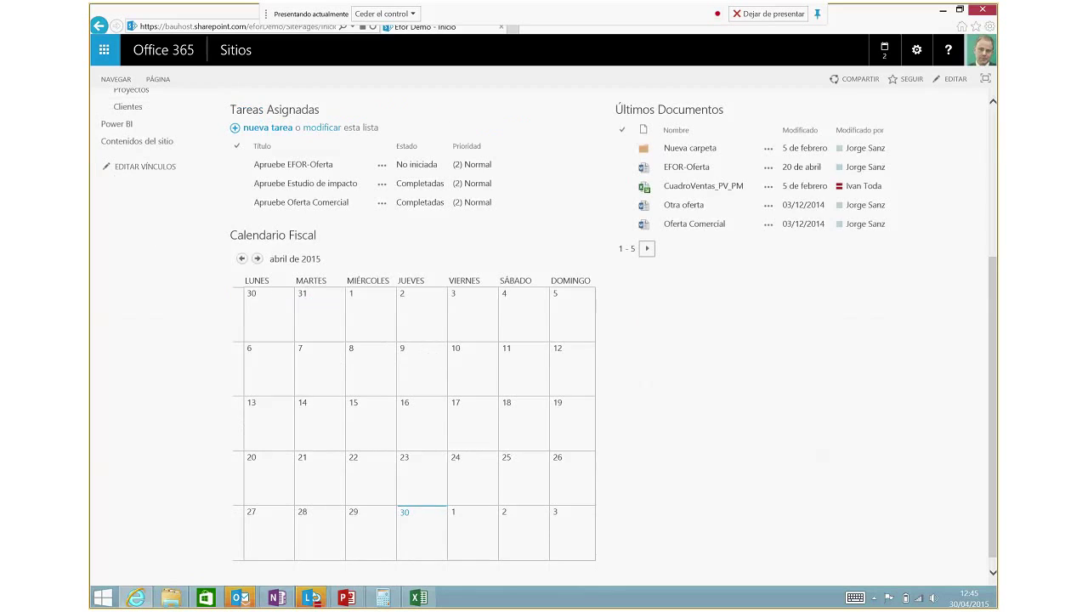
scroll(544, 340, up, 2)
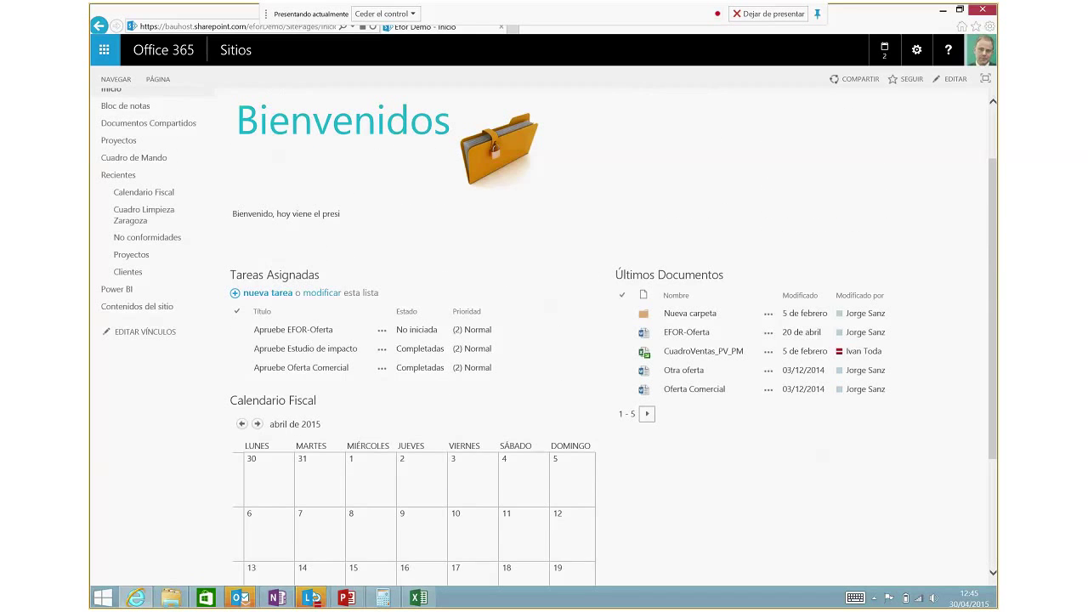
scroll(544, 340, up, 1)
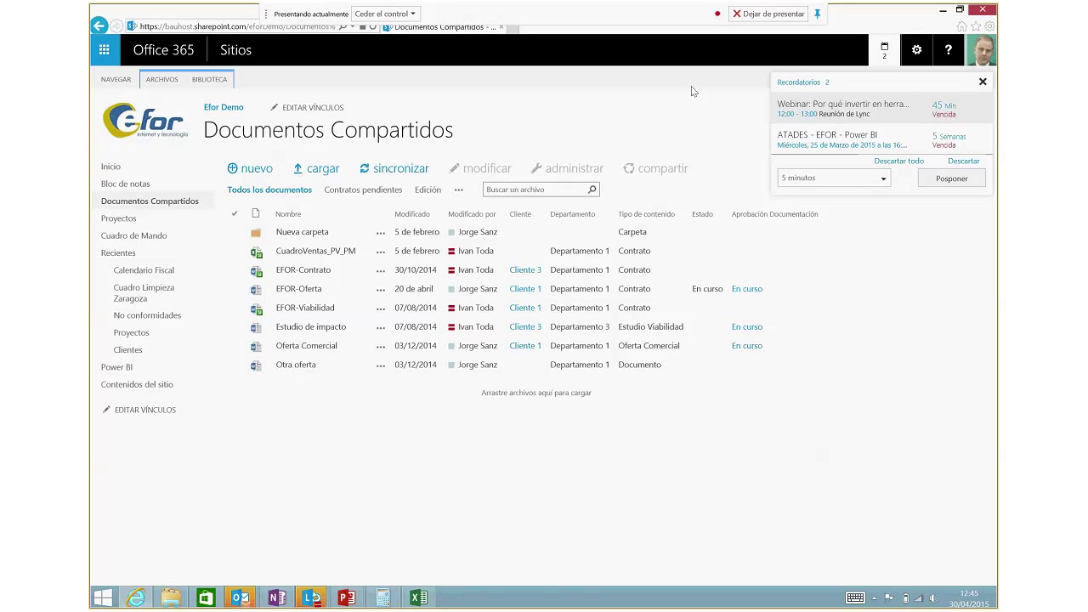
- Look through the document entries in the Documentos Compartidos library and display its Contratos pendientes view
click(535, 250)
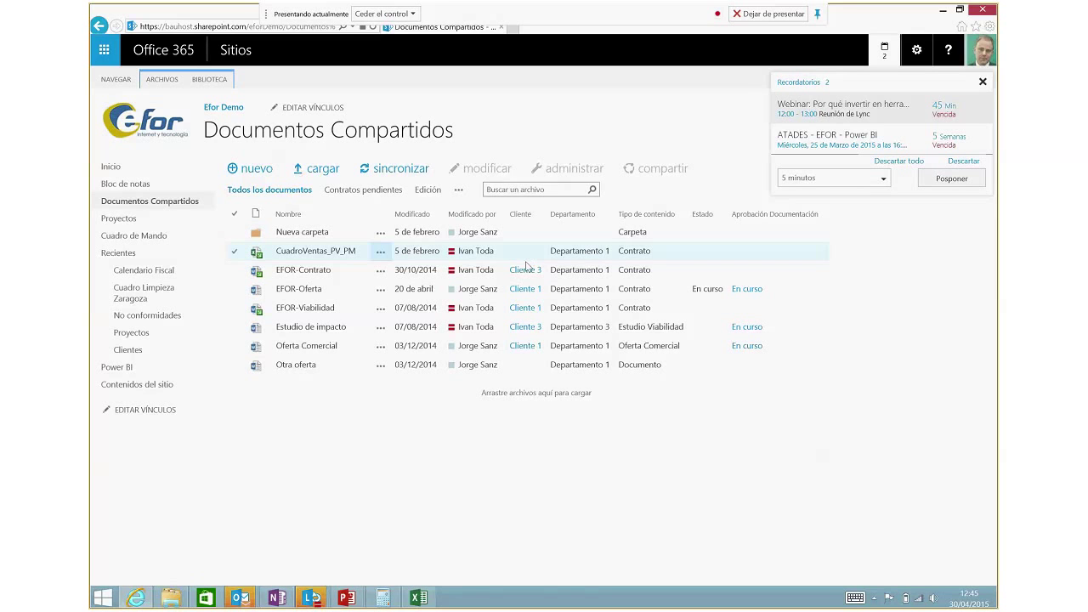
click(522, 277)
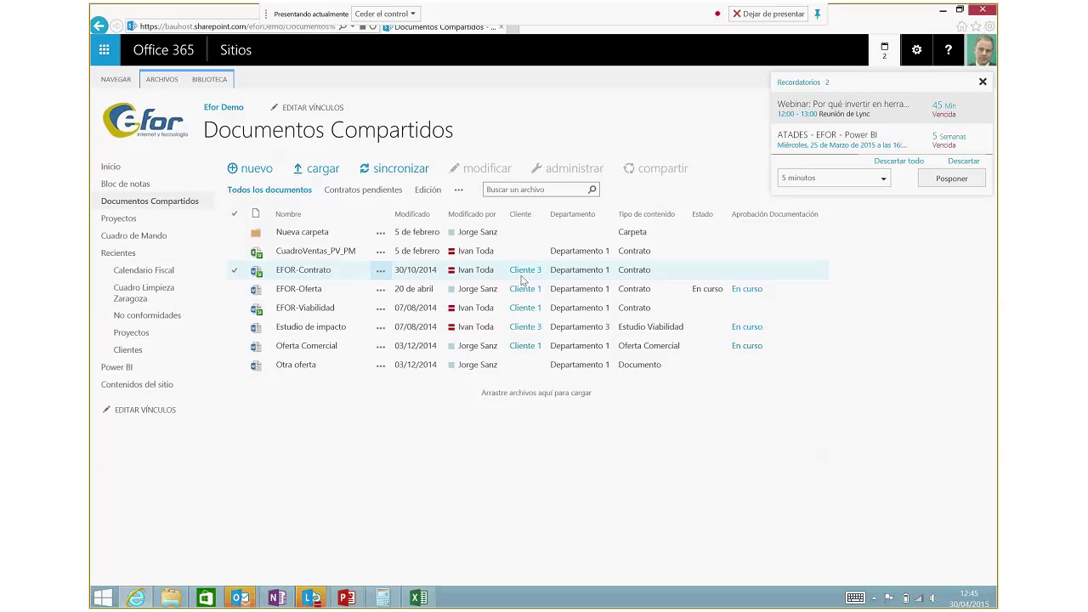
click(393, 346)
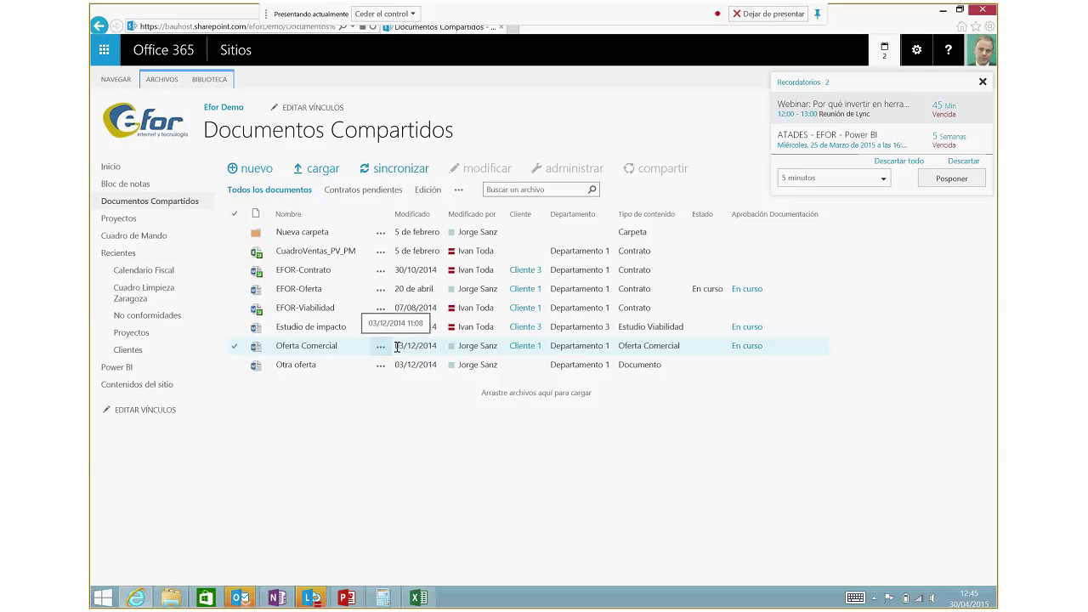
click(482, 328)
click(569, 311)
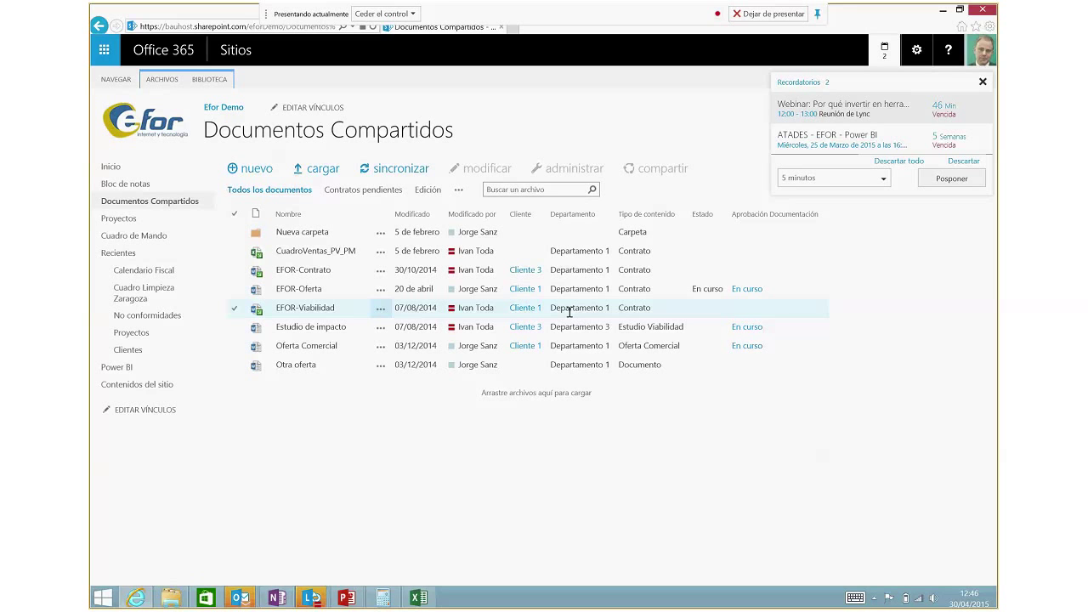
click(363, 189)
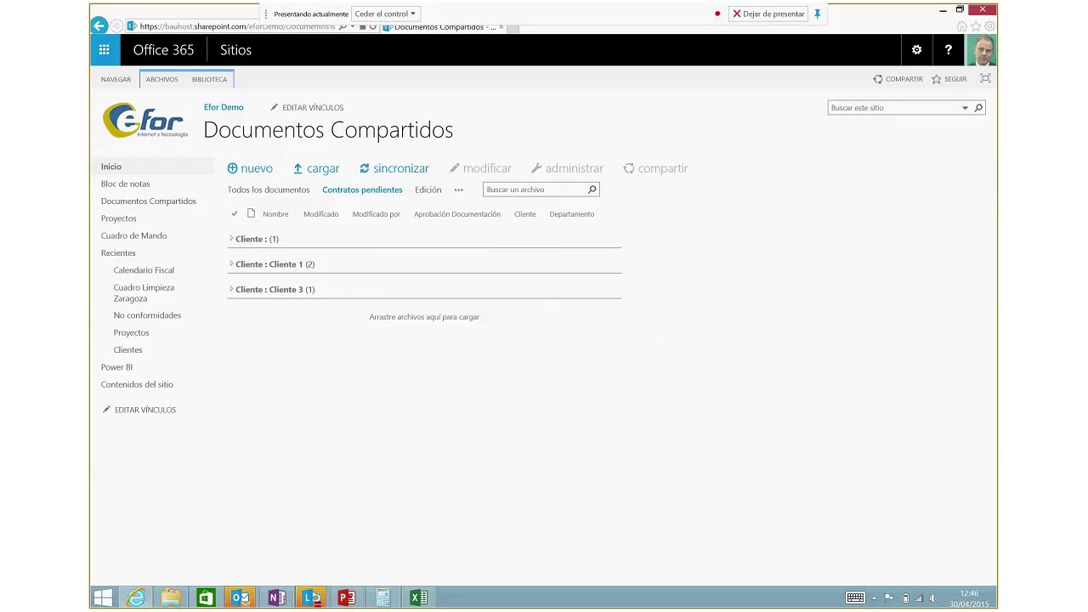
- Expand the Cliente 1, Cliente 3 and unnamed client groups in the Contratos pendientes view
click(231, 264)
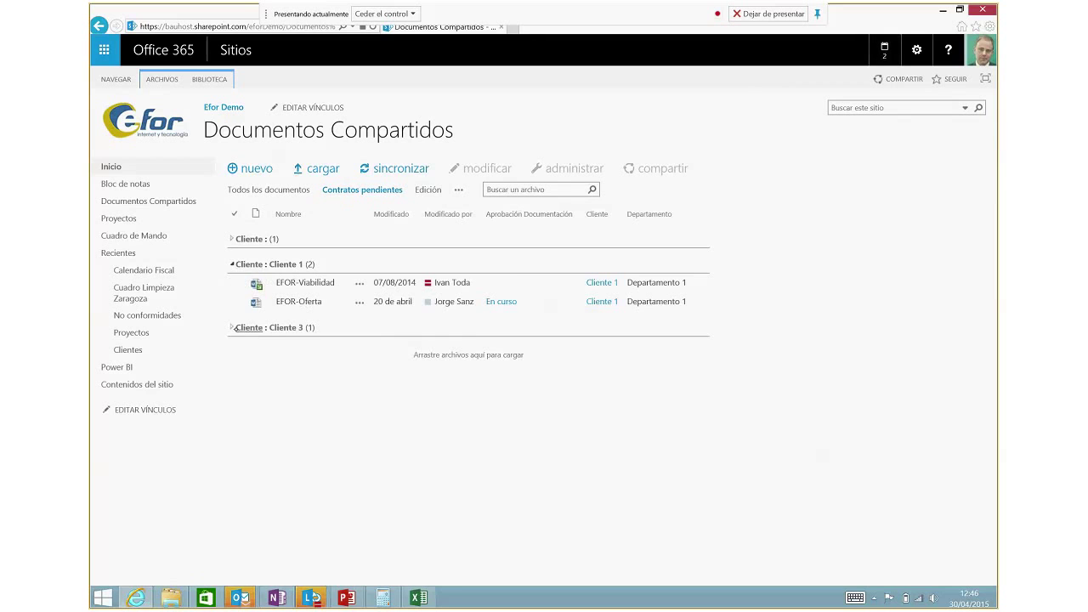
click(231, 327)
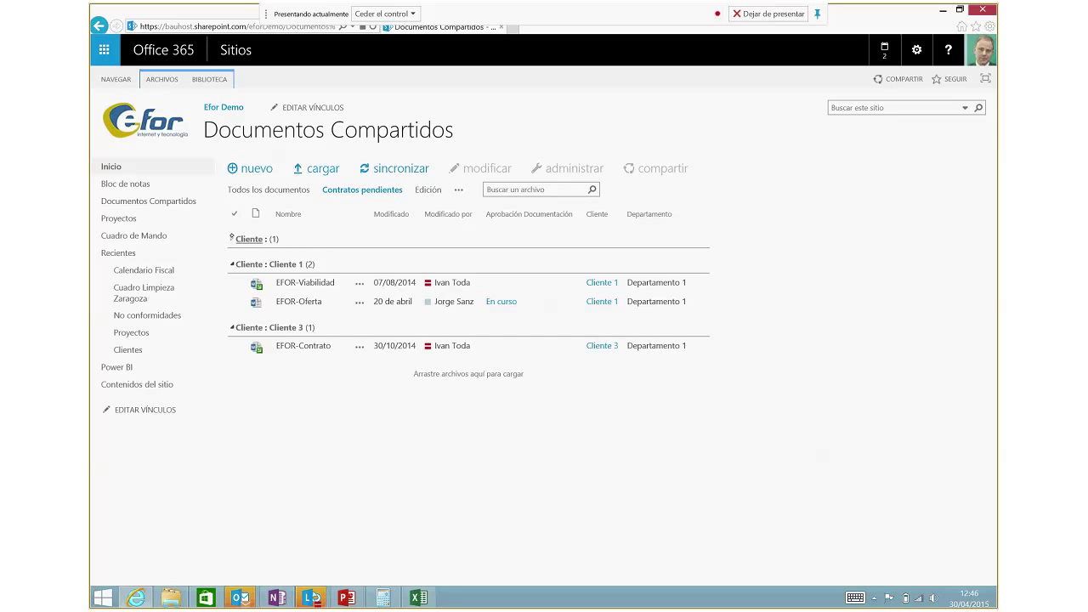
click(231, 238)
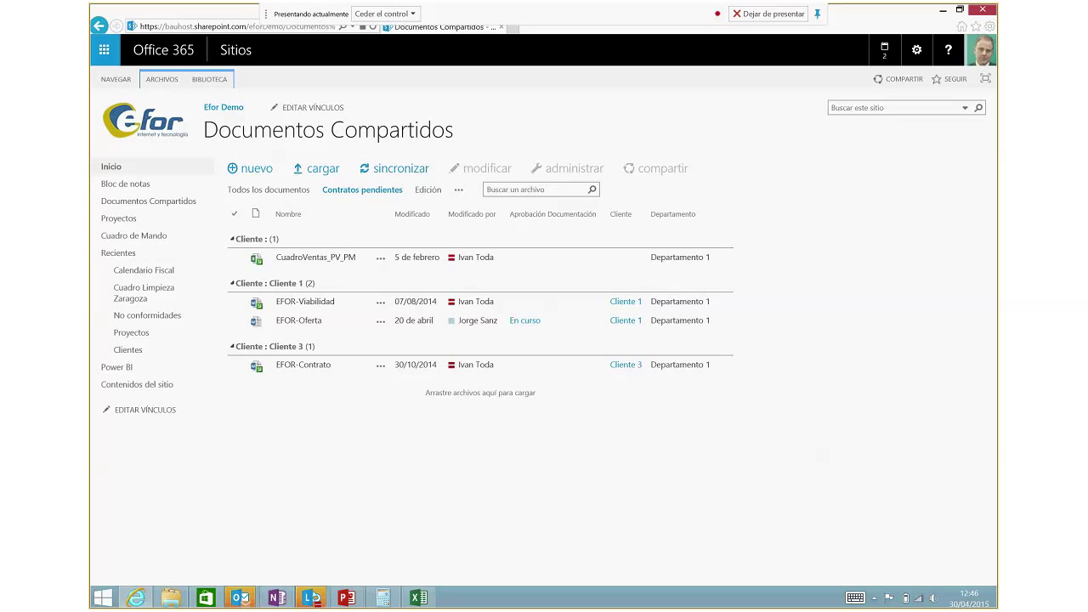
- Start a new standard view for the Documentos Compartidos library and name it "Por departamento"
click(268, 190)
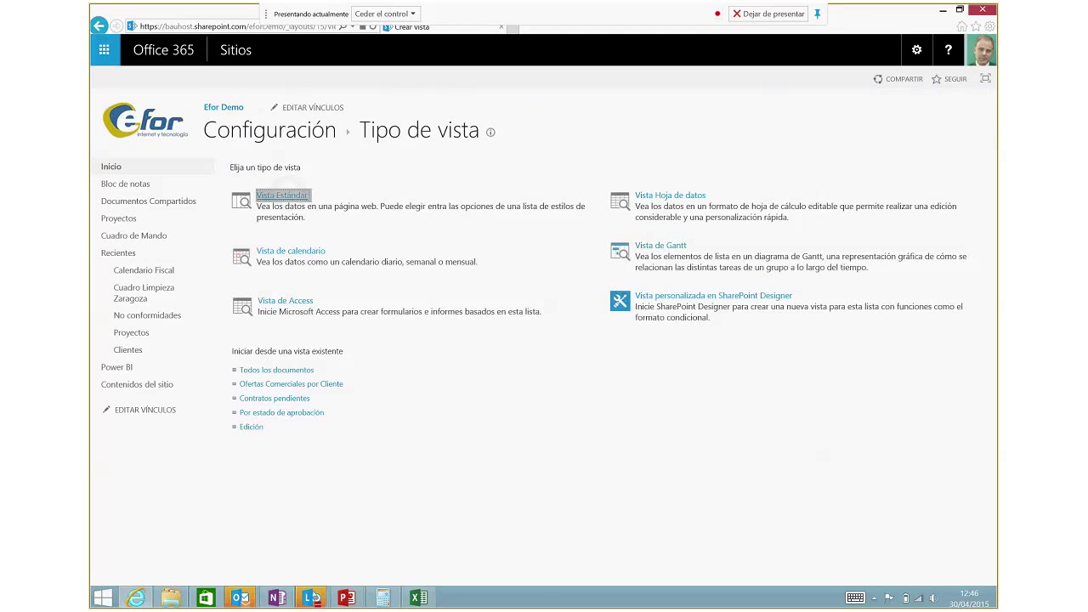
key(Return)
text(Por depart)
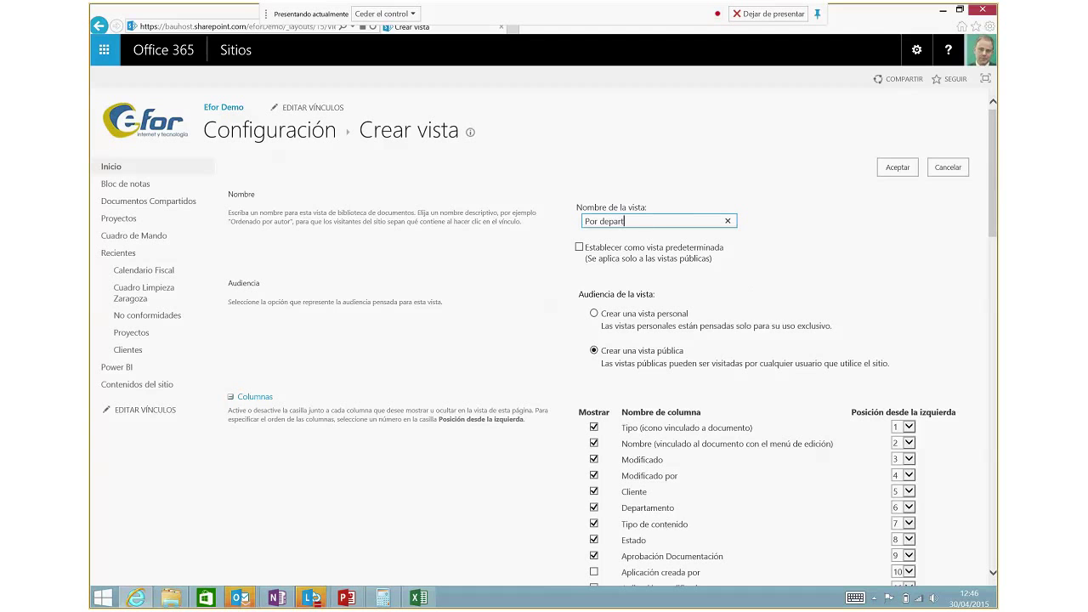
text(amento)
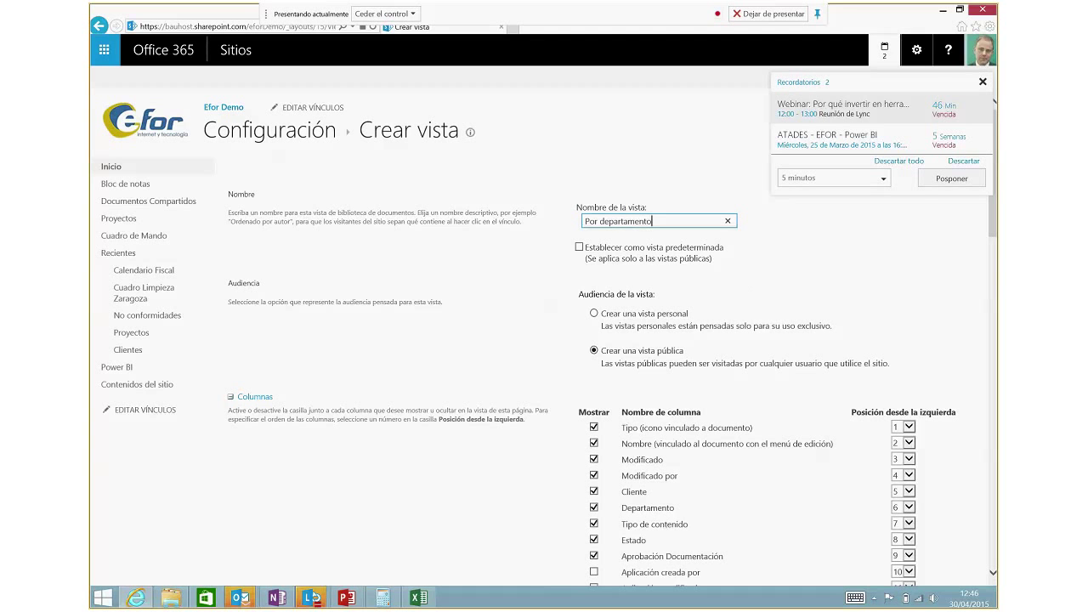
key(Escape)
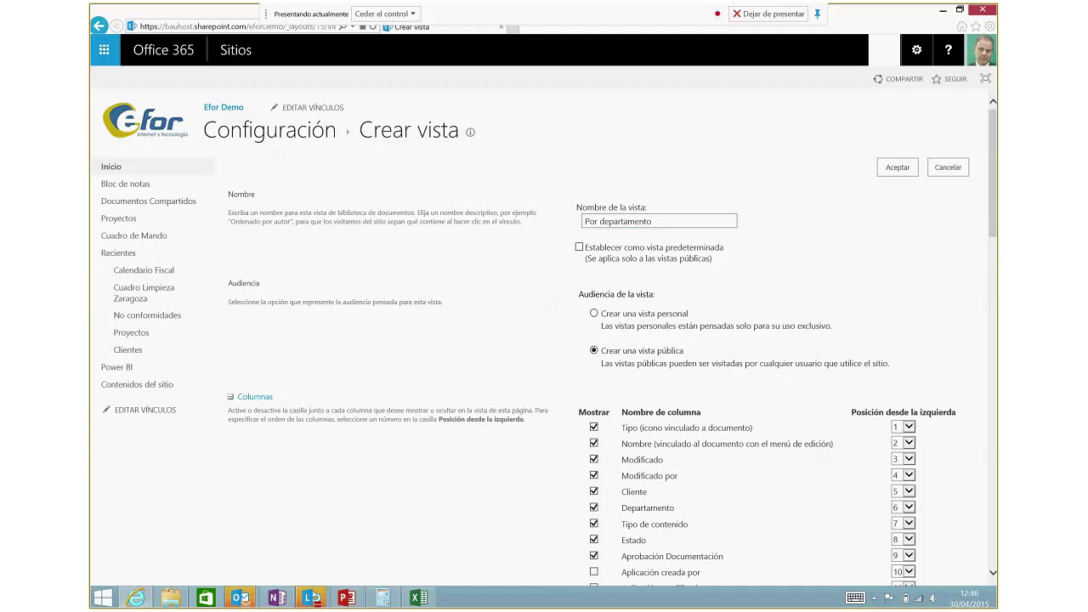
- Examine the audience, column, sorting and filter settings available for the new view
scroll(528, 337, down, 3)
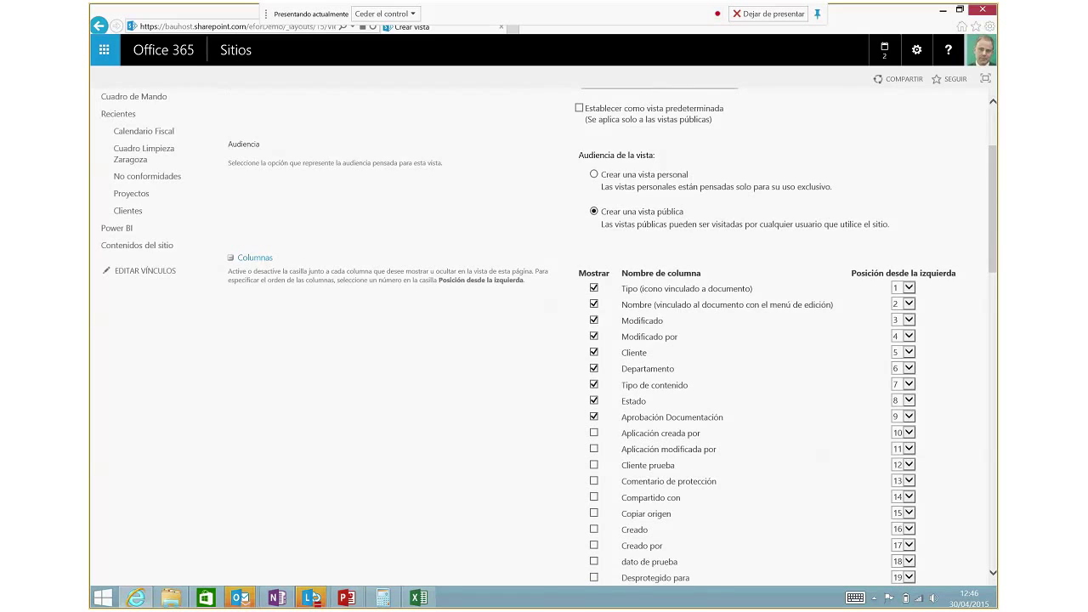
scroll(544, 340, down, 6)
scroll(544, 340, up, 5)
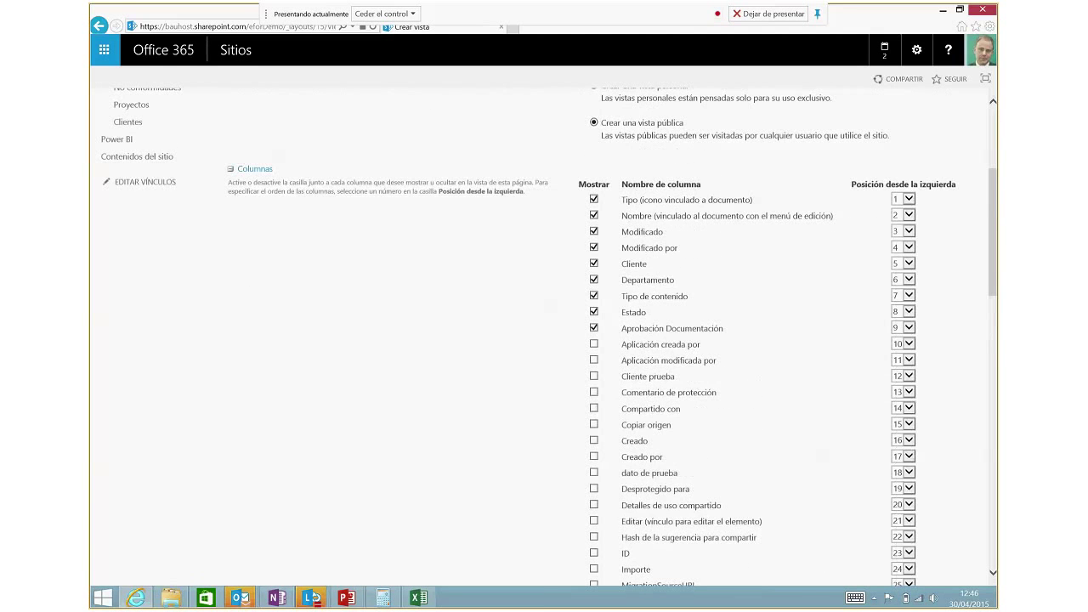
scroll(544, 340, up, 2)
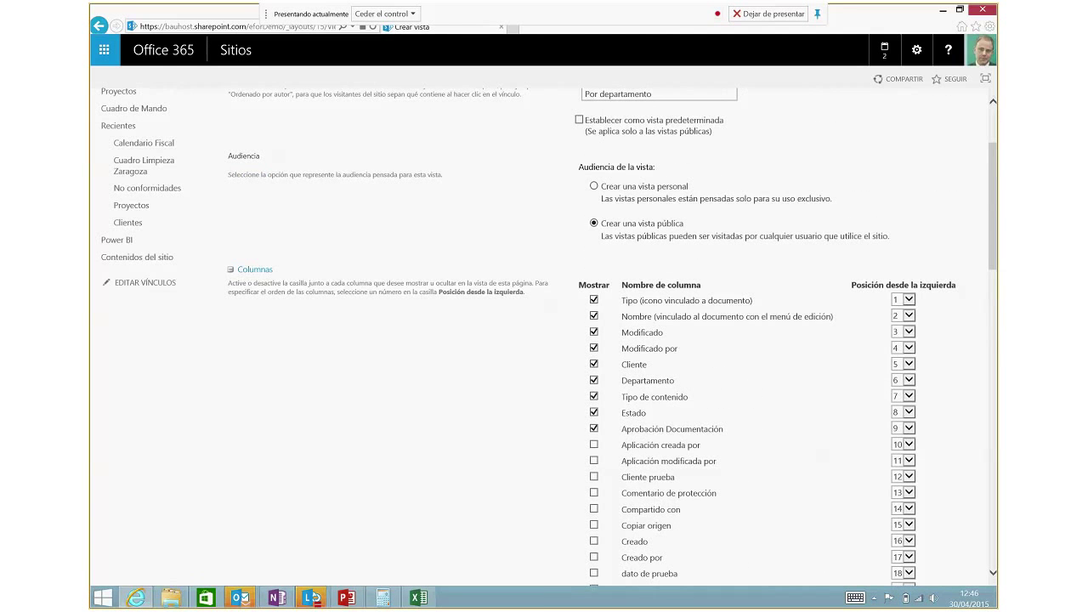
scroll(544, 340, up, 1)
scroll(544, 340, up, 1)
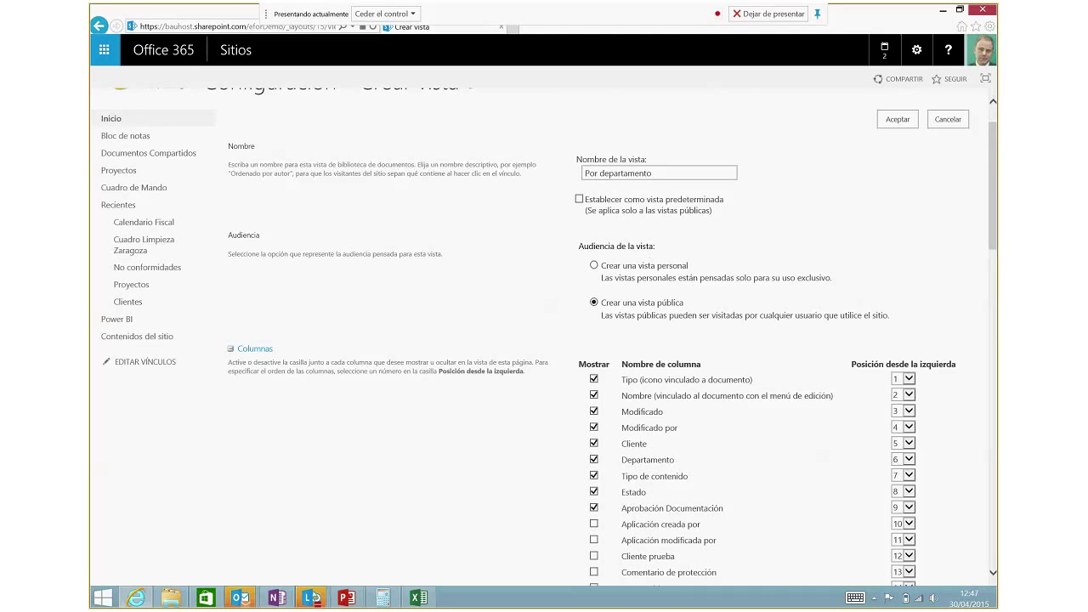
scroll(544, 340, up, 1)
scroll(543, 340, down, 1)
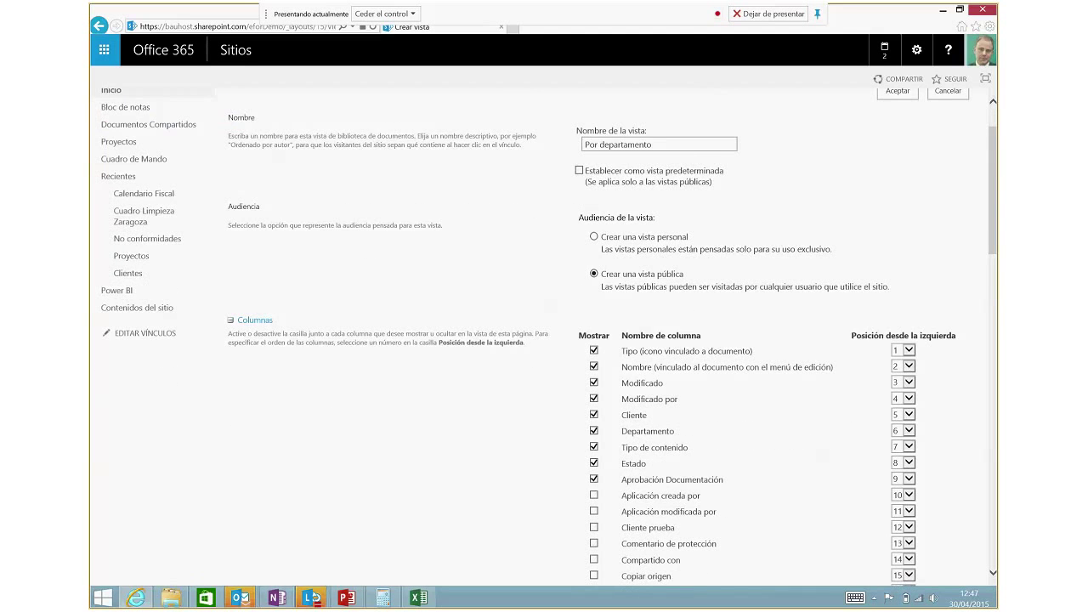
scroll(544, 340, down, 2)
scroll(544, 340, down, 3)
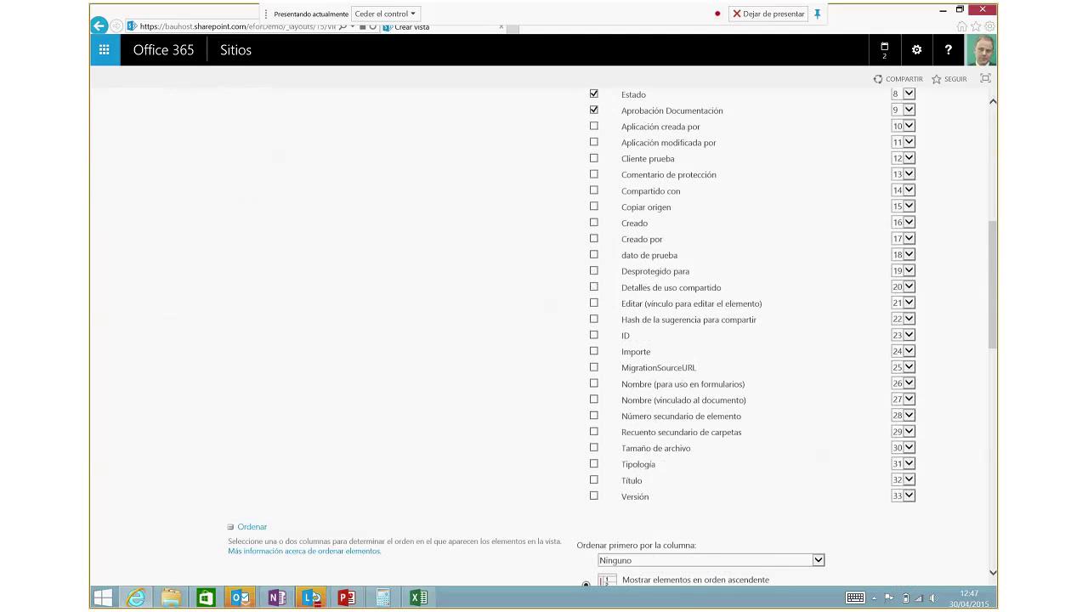
scroll(544, 340, down, 4)
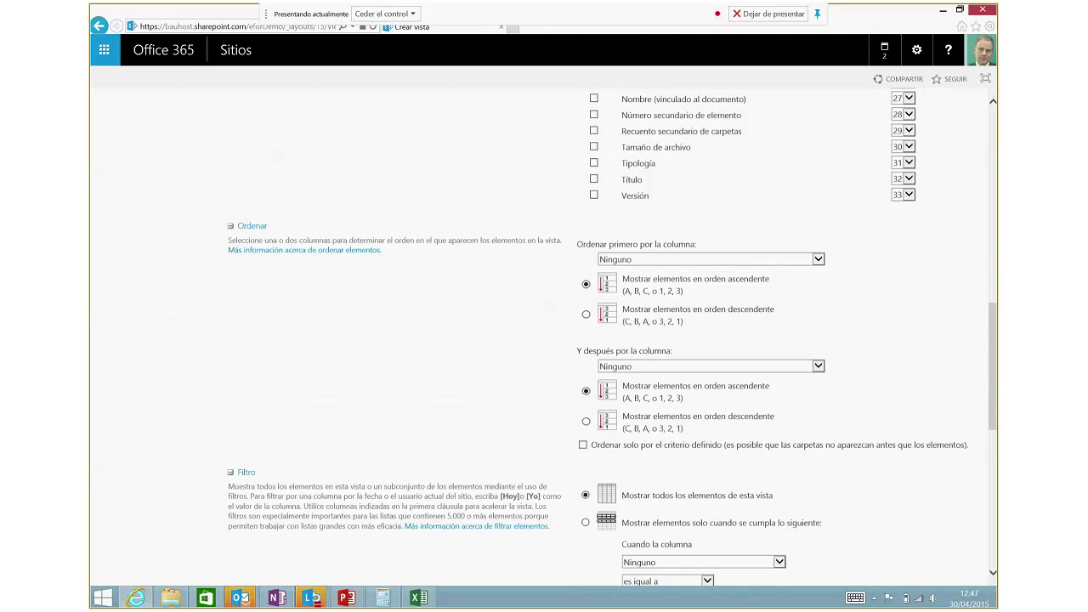
scroll(544, 340, up, 4)
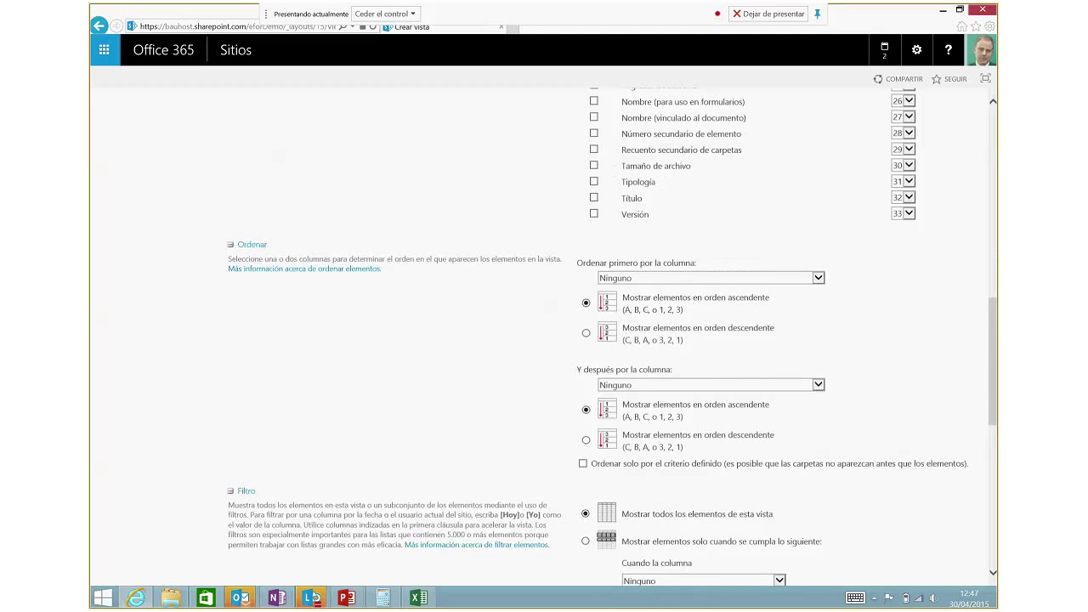
- Exclude the Aprobación Documentación and Estado columns from the Por departamento view
scroll(543, 340, up, 3)
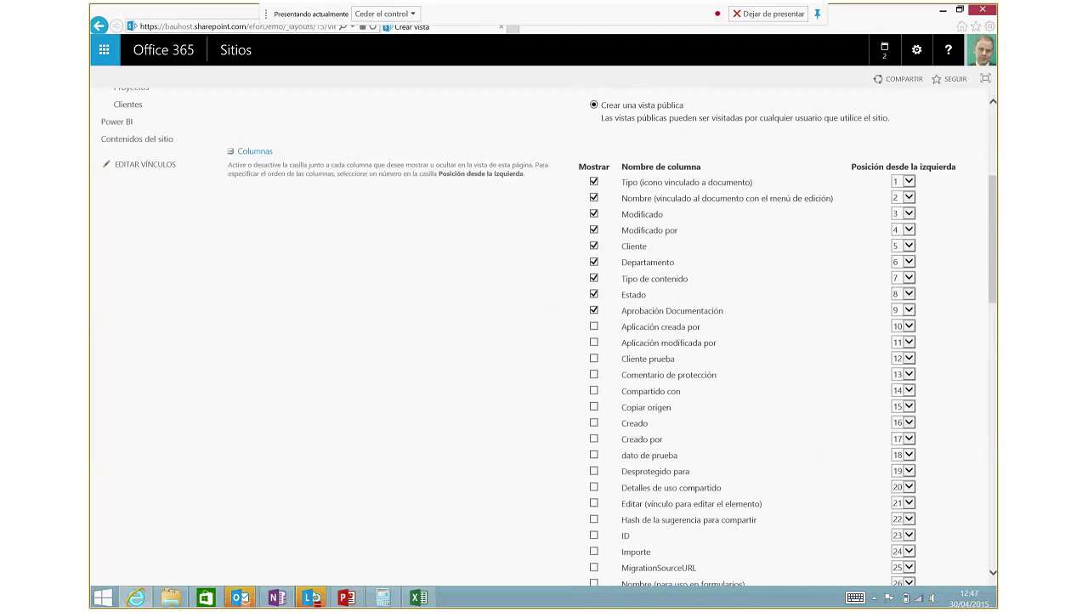
scroll(543, 340, up, 2)
click(594, 443)
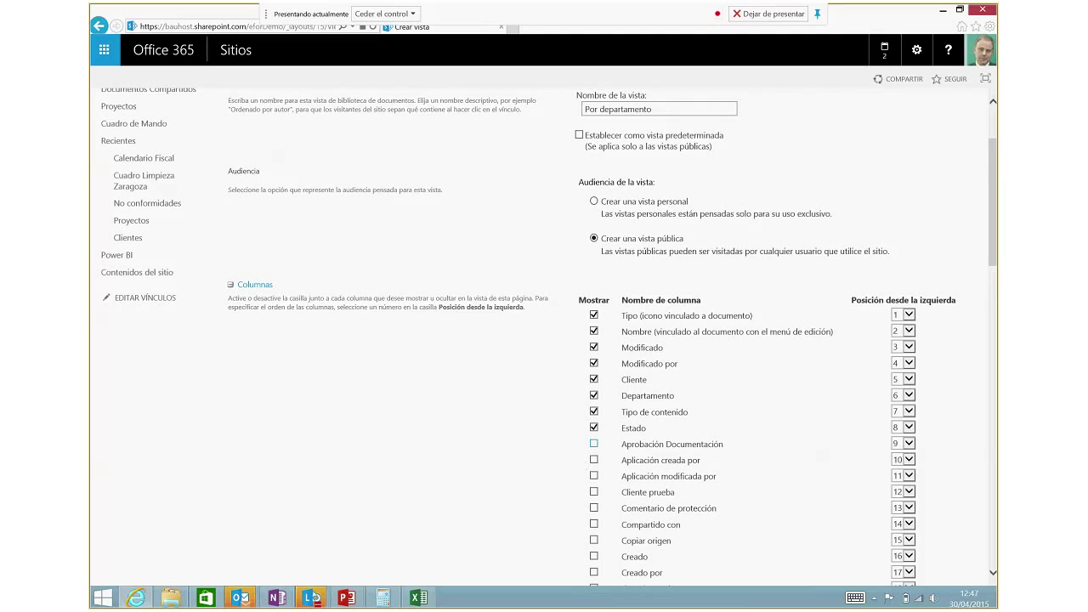
click(594, 427)
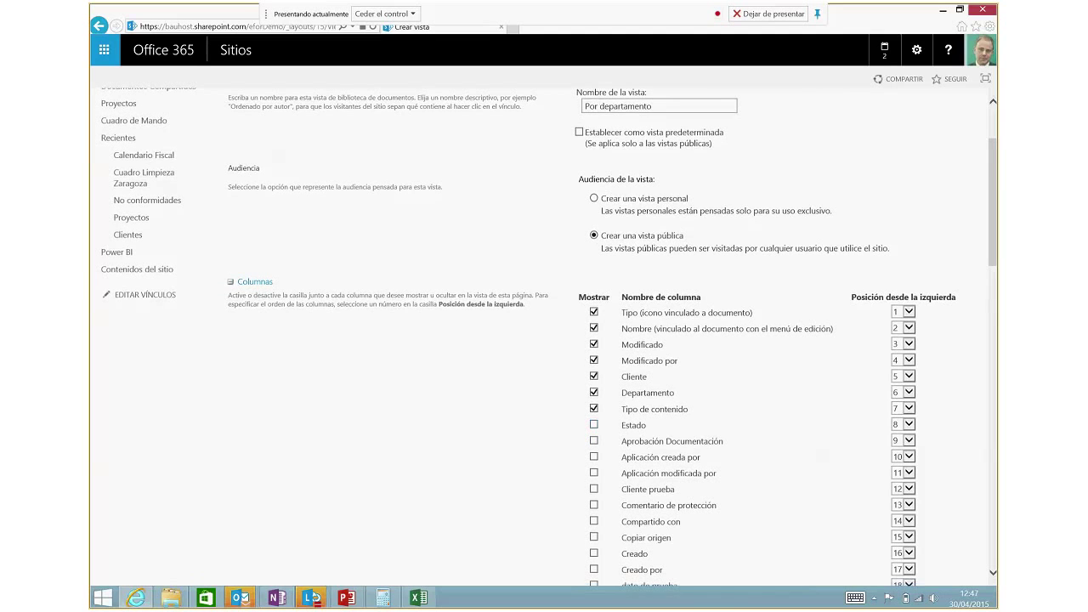
- Group the view's items first by the Departamento column
scroll(544, 339, down, 2)
scroll(544, 340, down, 1)
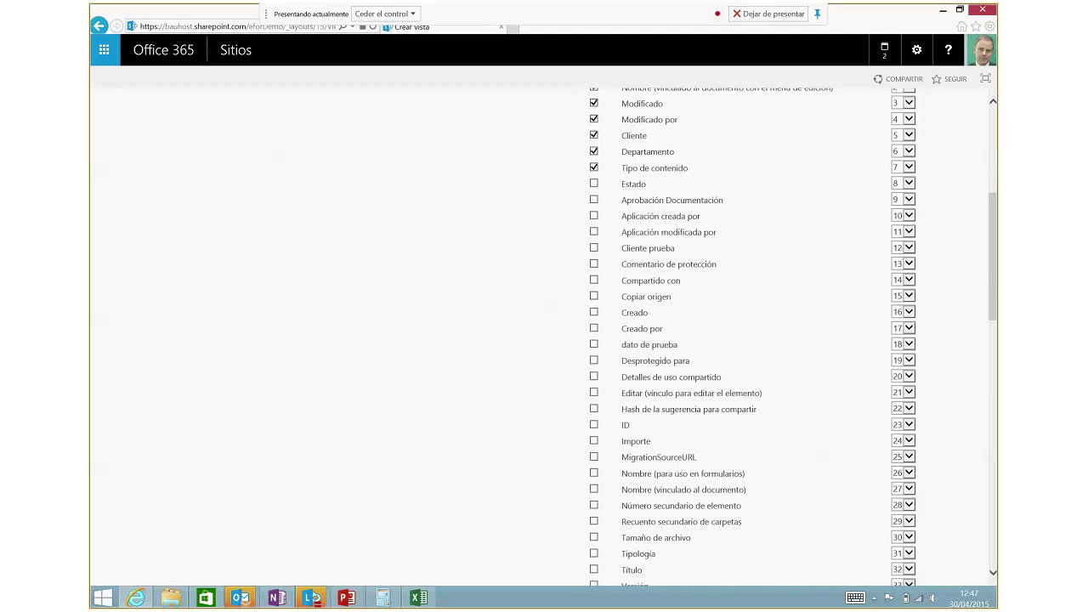
scroll(544, 340, down, 3)
scroll(544, 340, down, 1)
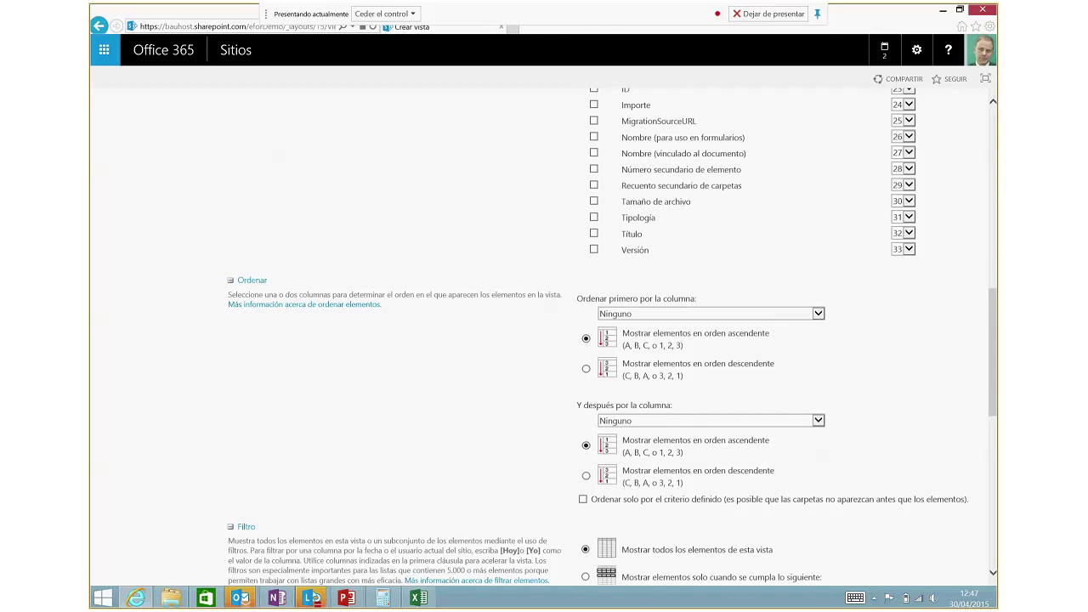
scroll(544, 340, down, 1)
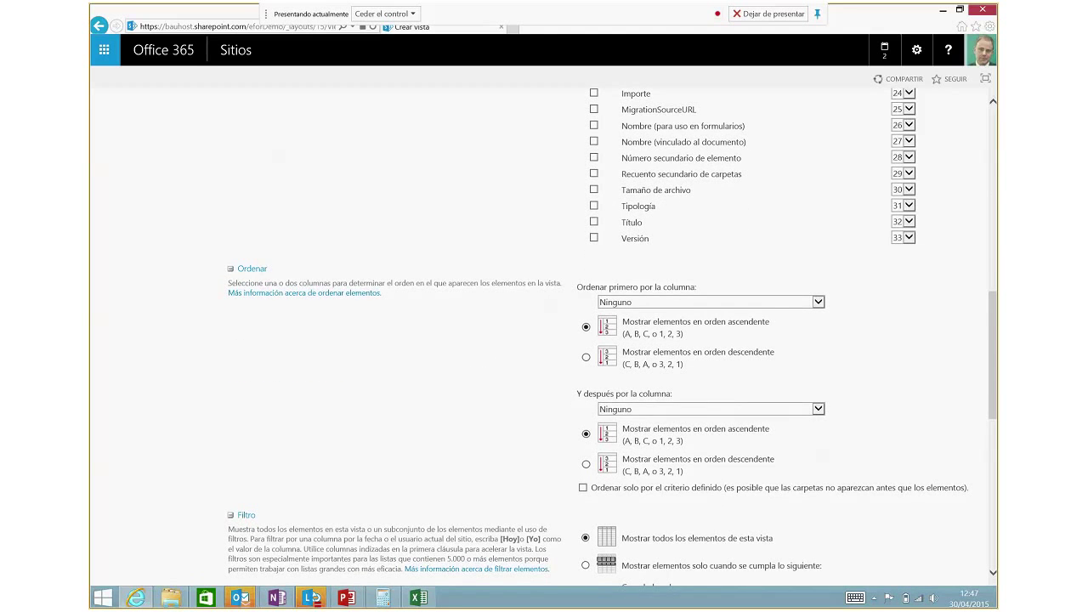
scroll(544, 340, down, 2)
scroll(544, 340, down, 1)
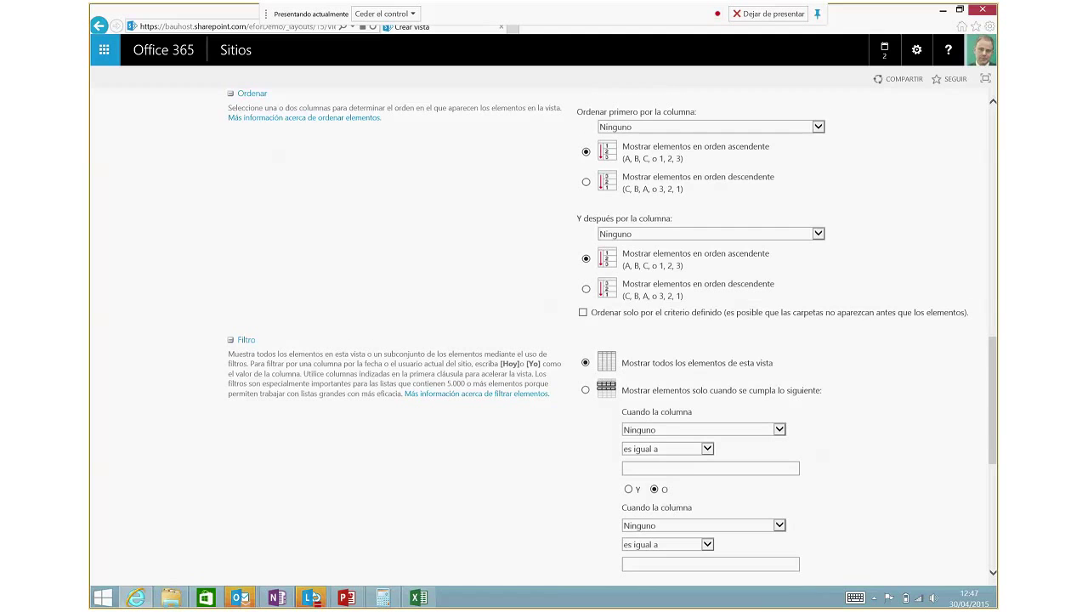
scroll(544, 340, down, 2)
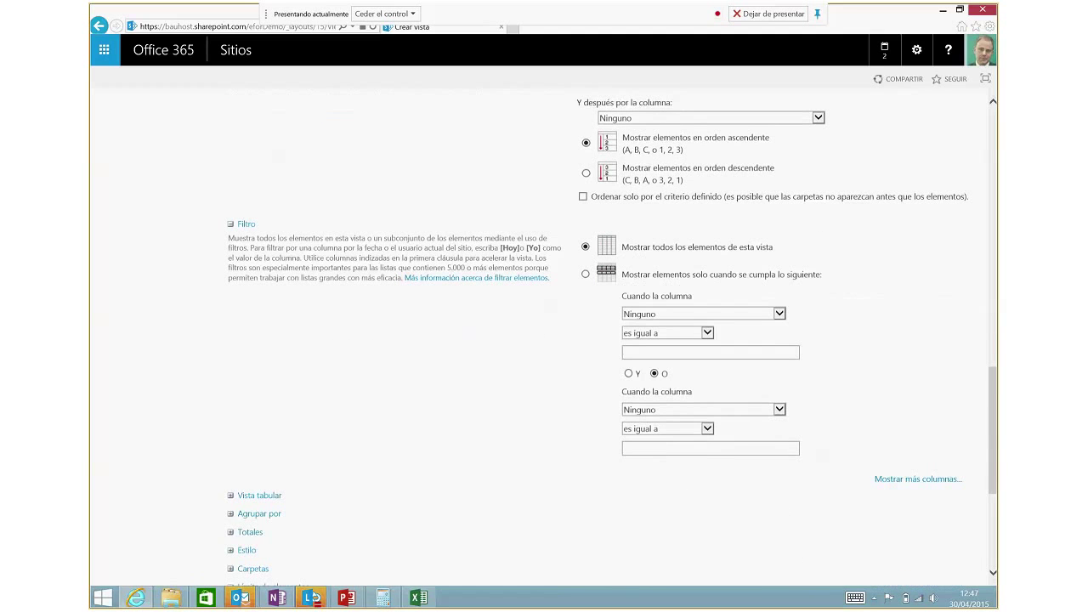
click(230, 514)
scroll(544, 340, down, 1)
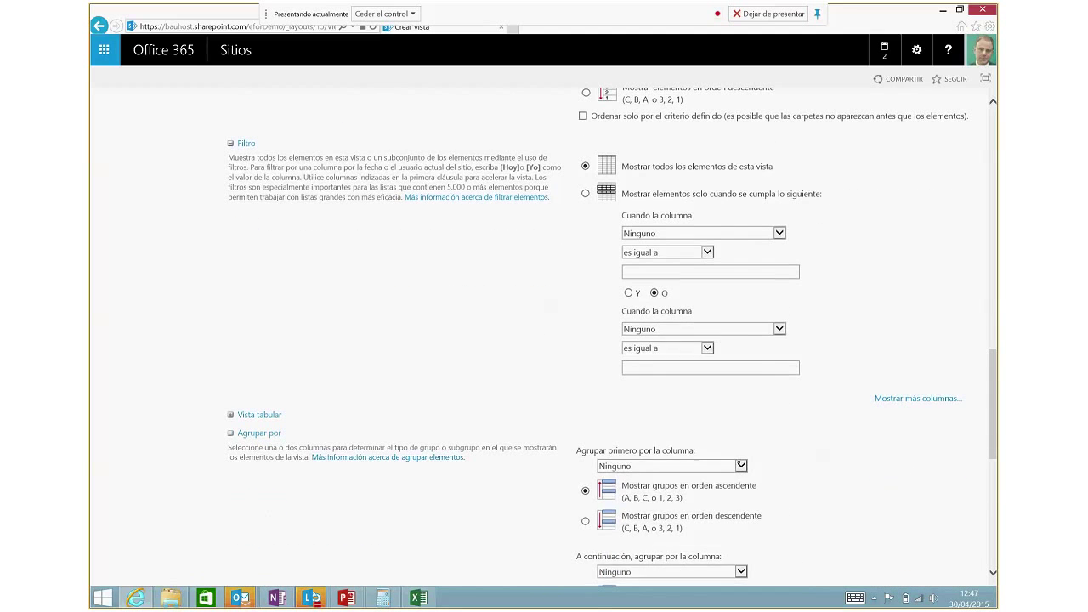
key(Down)
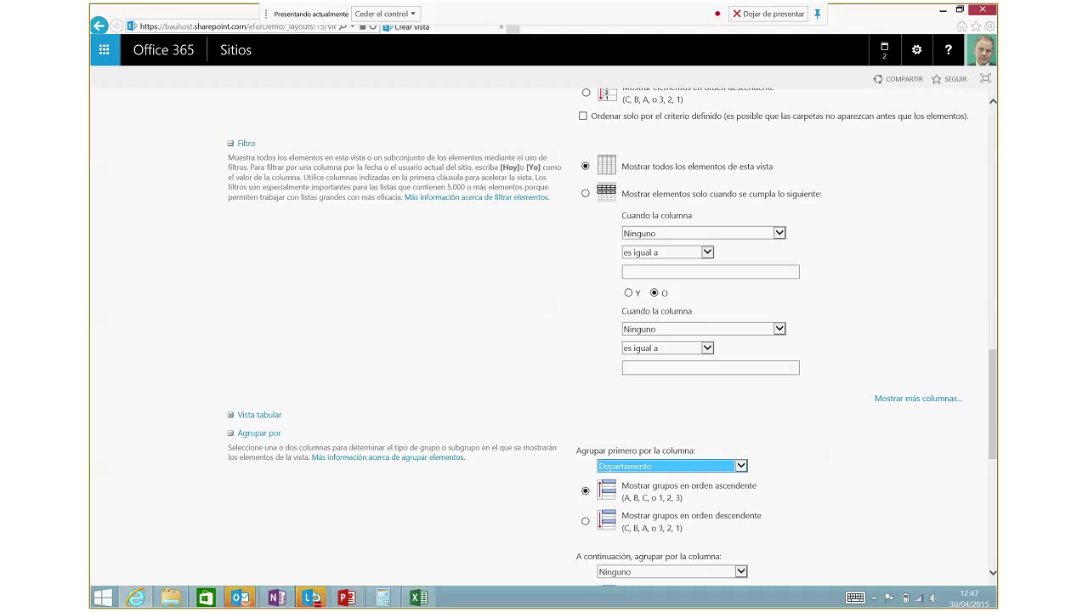
- Save the Por departamento view and expand its Departamento 1 group
scroll(544, 340, up, 15)
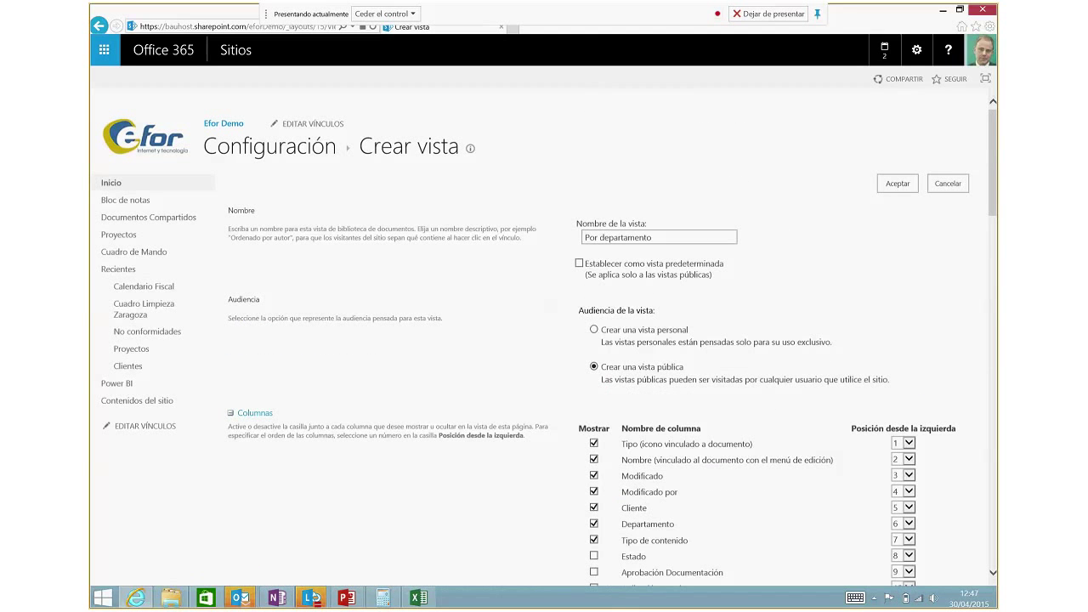
scroll(544, 340, down, 1)
key(Return)
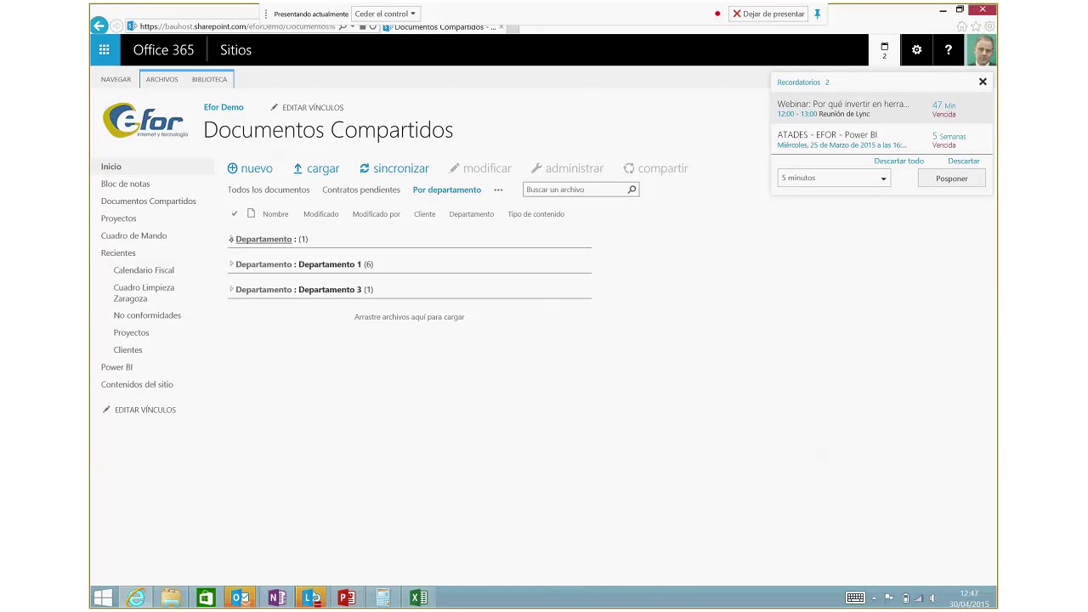
click(263, 264)
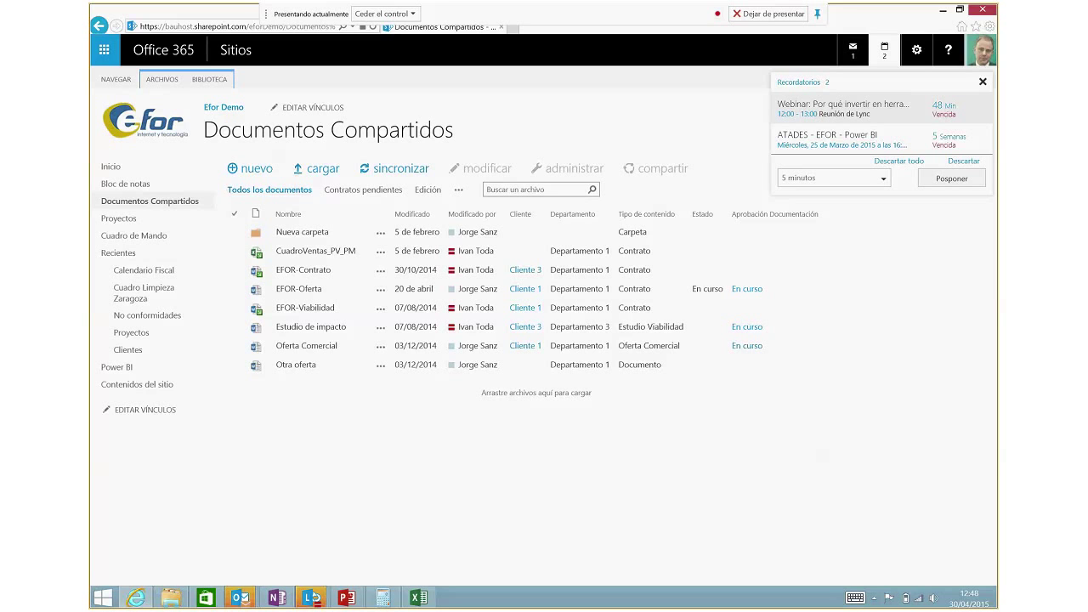
- Check out the Otra oferta document from the shared library
click(380, 365)
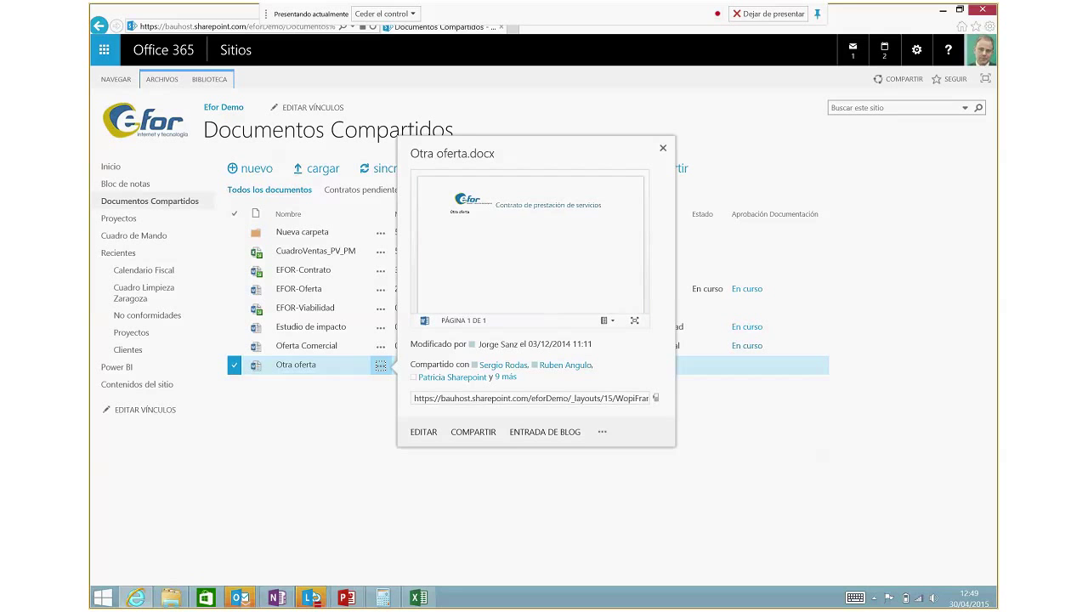
click(601, 431)
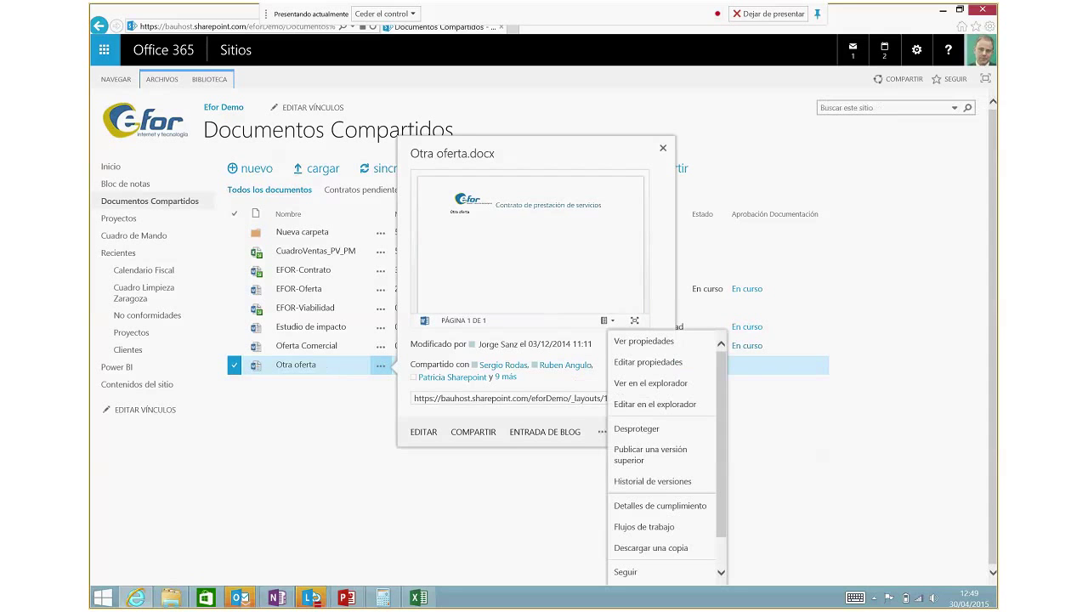
click(643, 428)
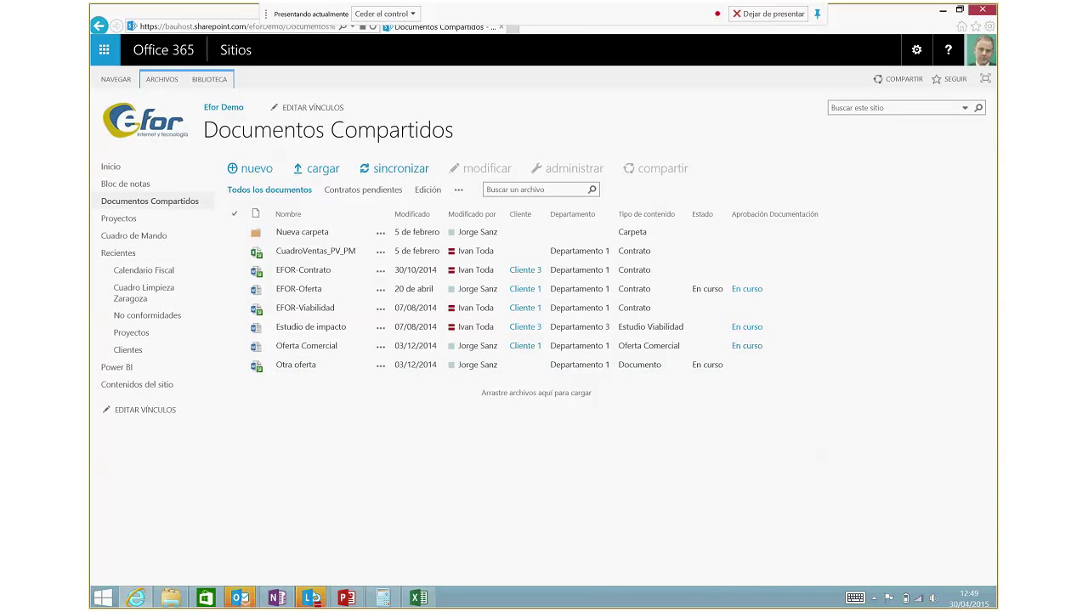
- Open the Otra oferta document for editing in Word Online
click(315, 365)
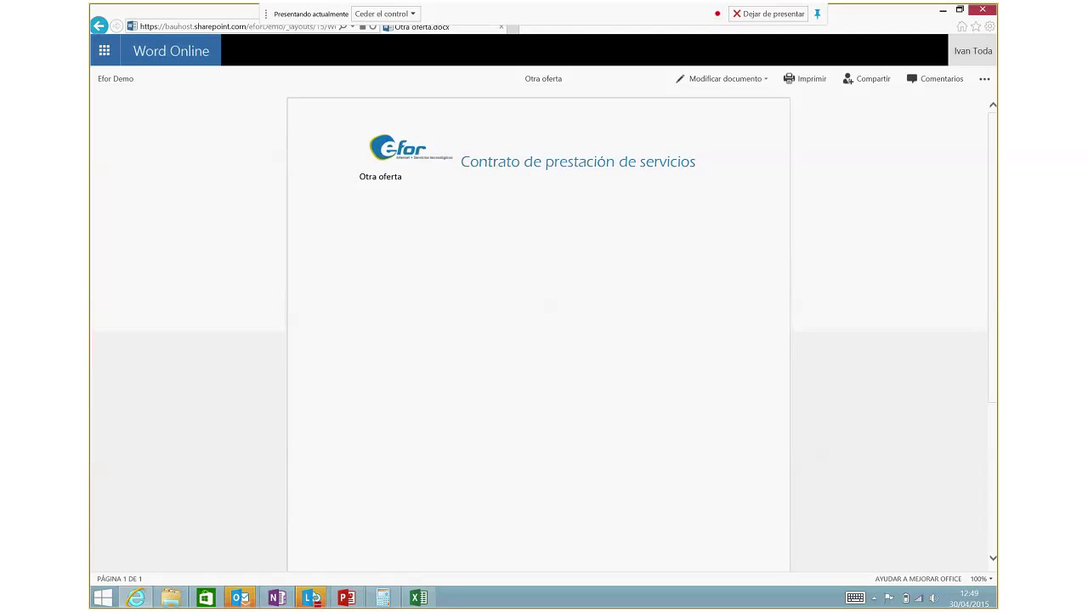
click(725, 78)
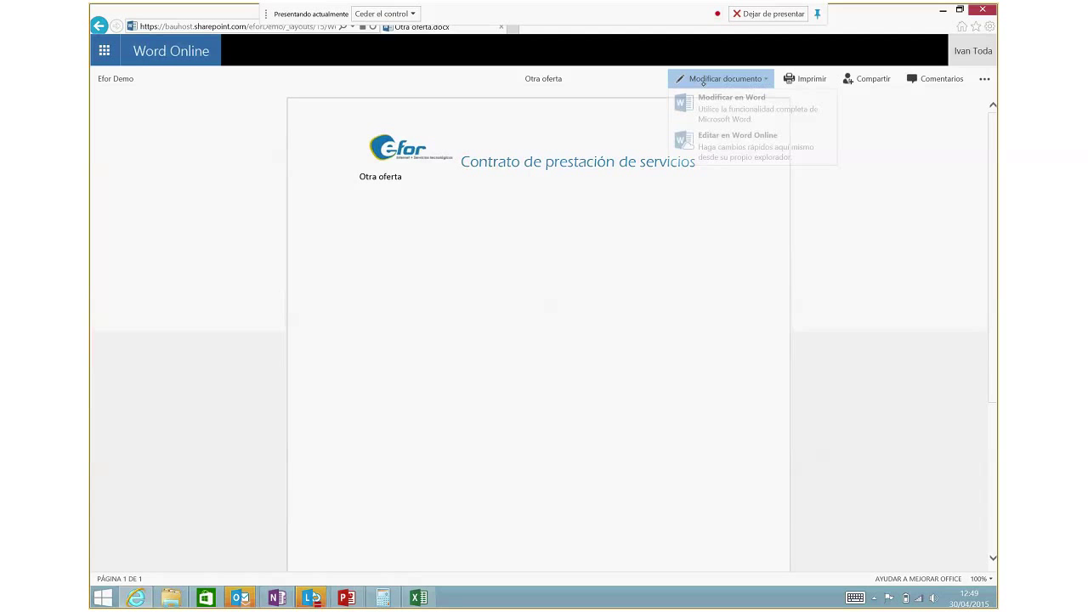
click(738, 148)
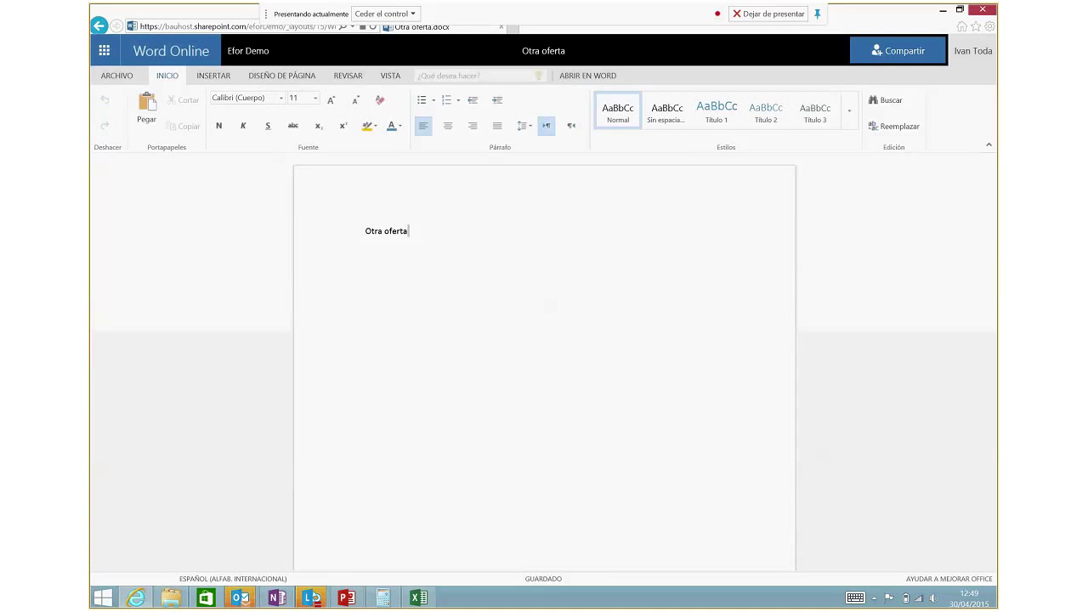
- Replace the Otra oferta document's text with "Odfafddaf" and return to the Efor Demo shared library
key(BackSpace)
key(BackSpace)
key(BackSpace)
key(BackSpace)
key(BackSpace)
key(BackSpace)
key(BackSpace)
key(BackSpace)
key(BackSpace)
key(BackSpace)
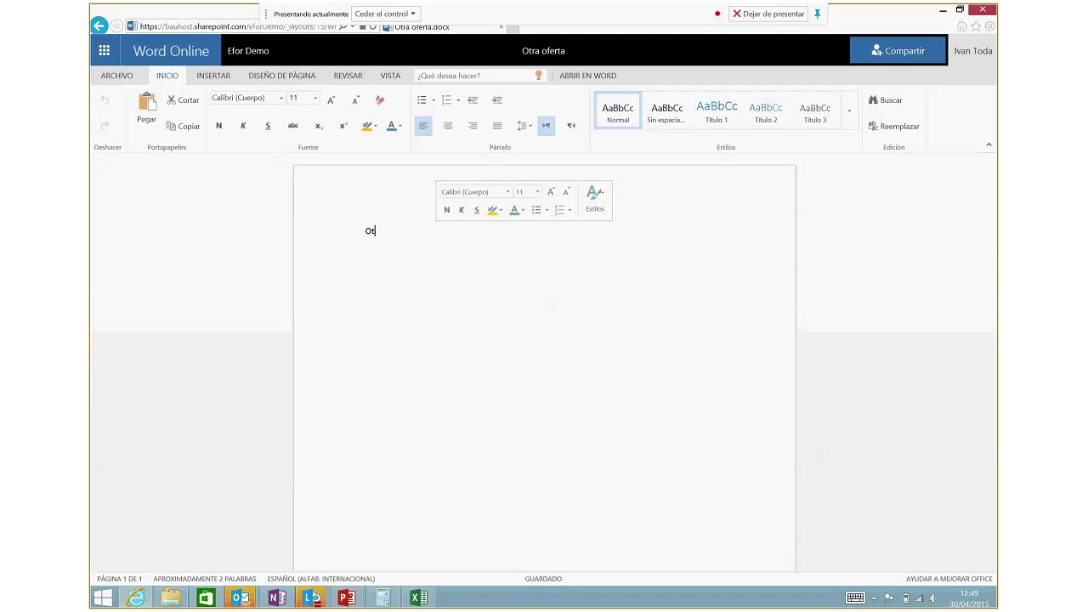
text(Odfafddaf)
key(Return)
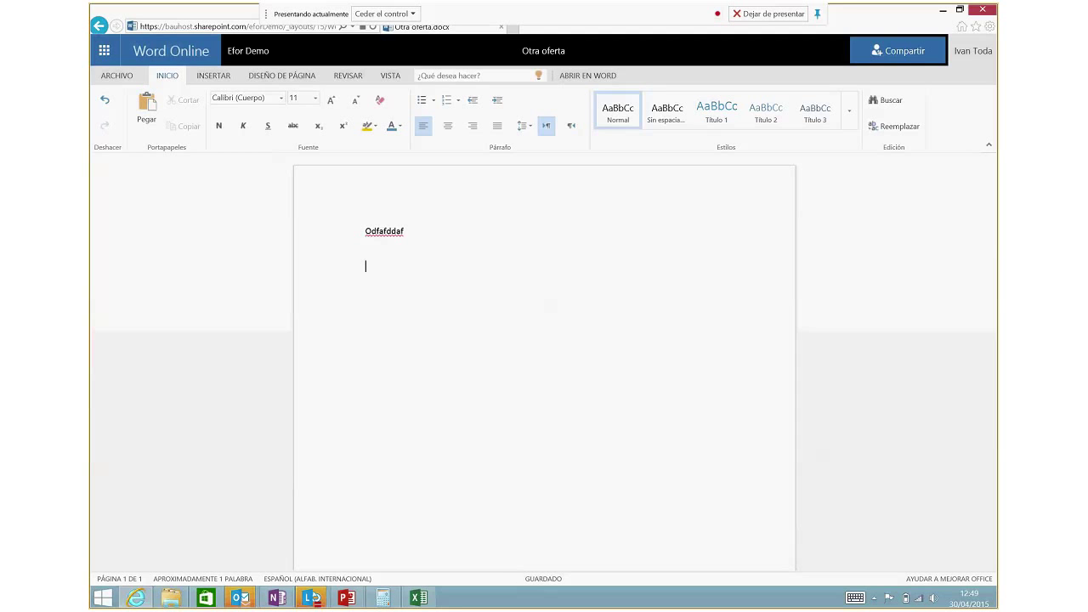
click(248, 50)
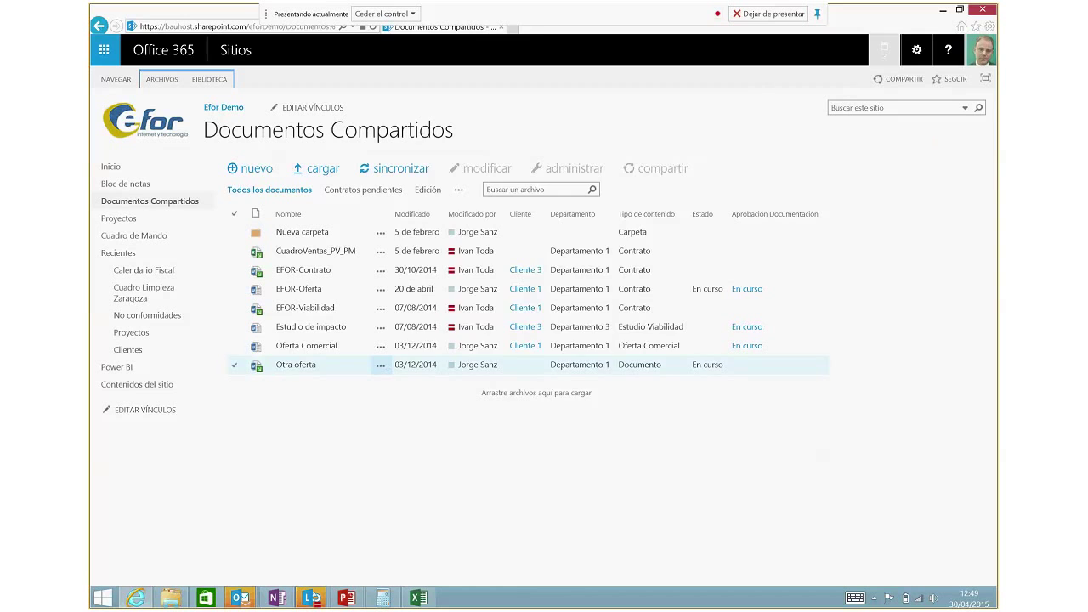
- Check in Otra oferta as published major version 1.0 with the comment "versión definitiva"
click(380, 364)
click(607, 435)
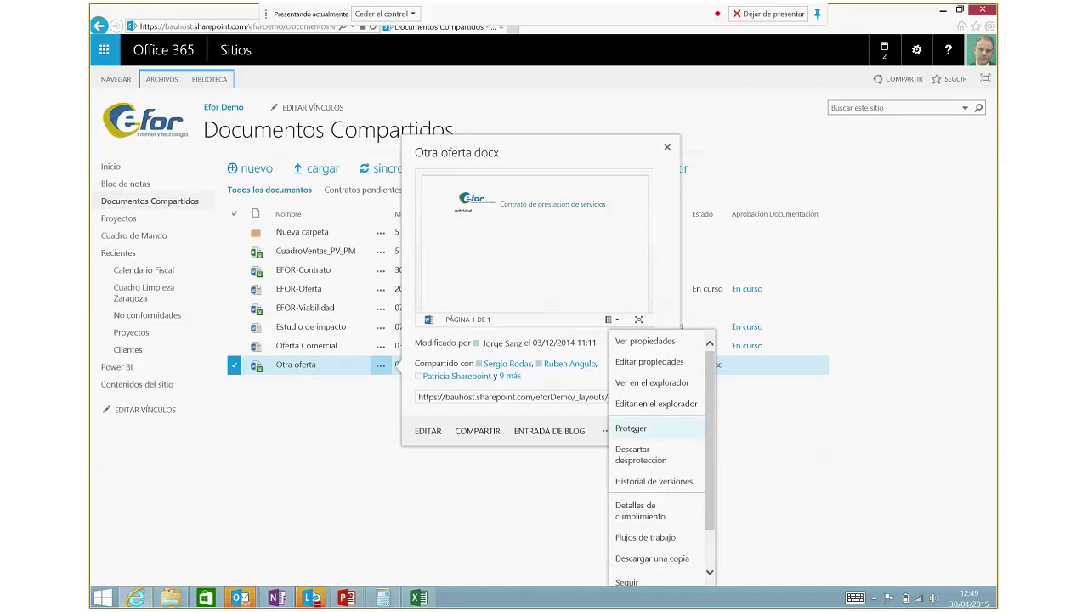
click(631, 428)
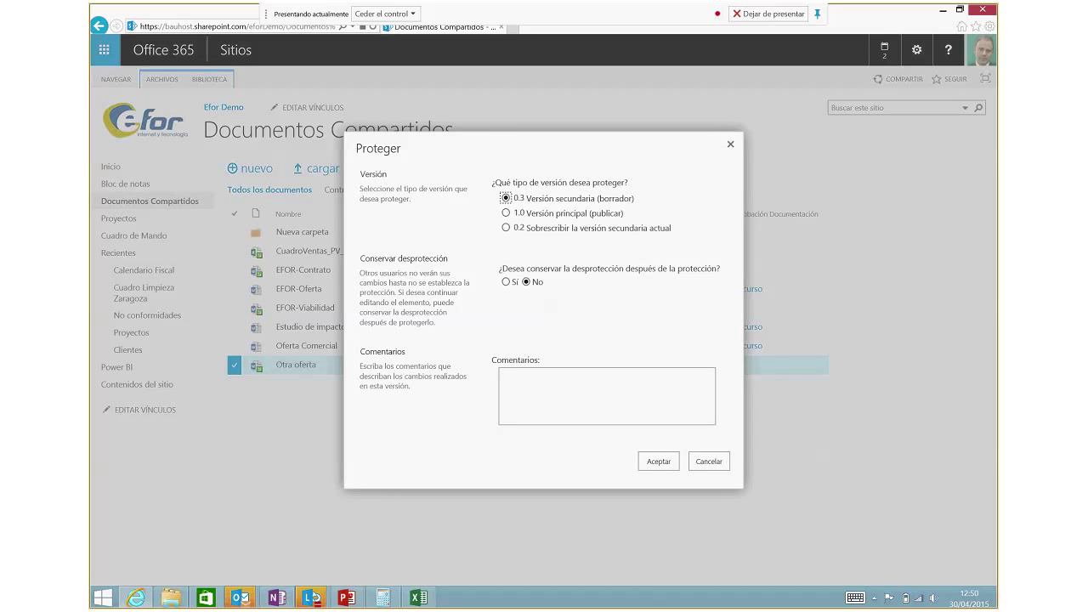
click(517, 212)
click(547, 396)
text(versión defi)
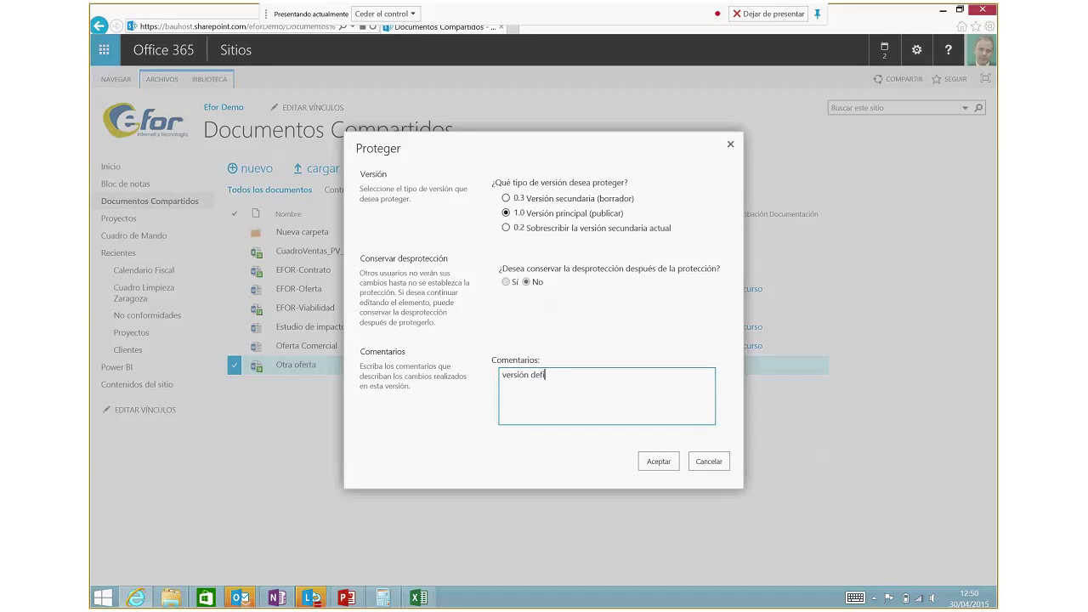
text(nitiva)
click(644, 459)
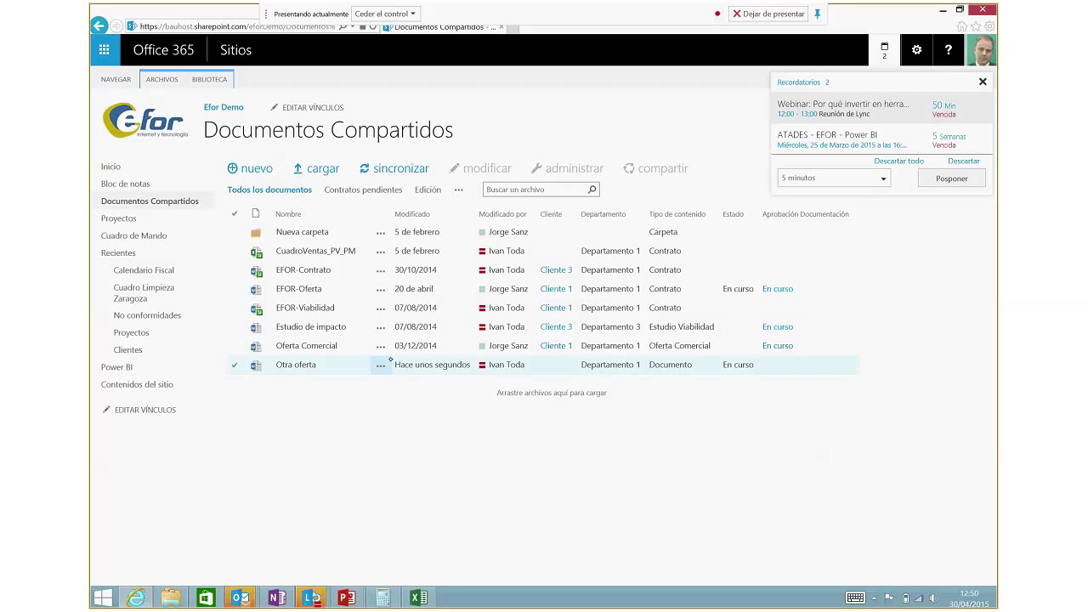
- Review the version history of the Otra oferta document and close it
click(380, 365)
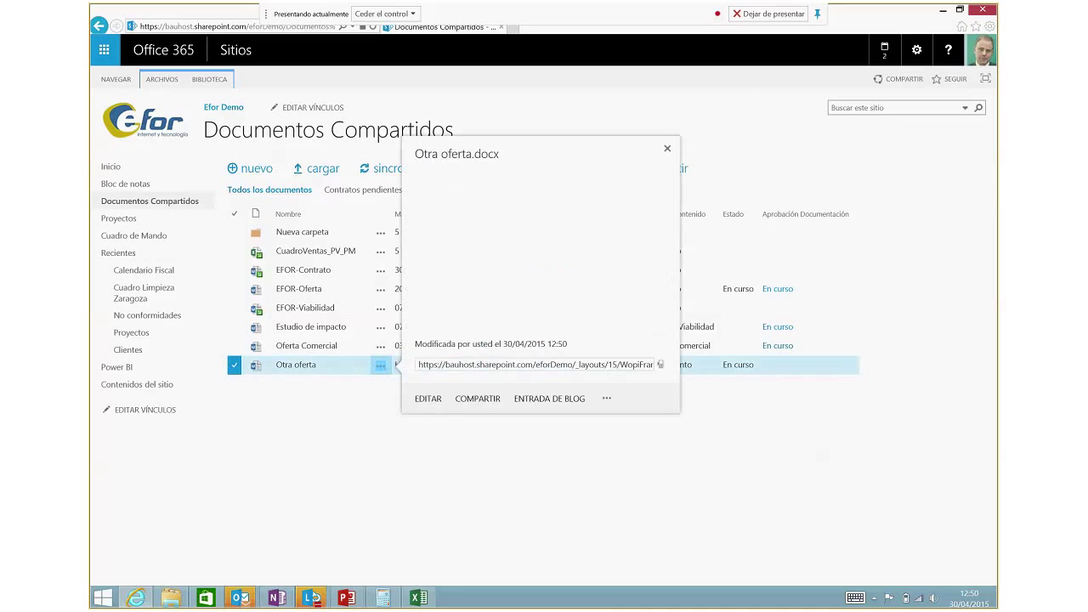
click(606, 431)
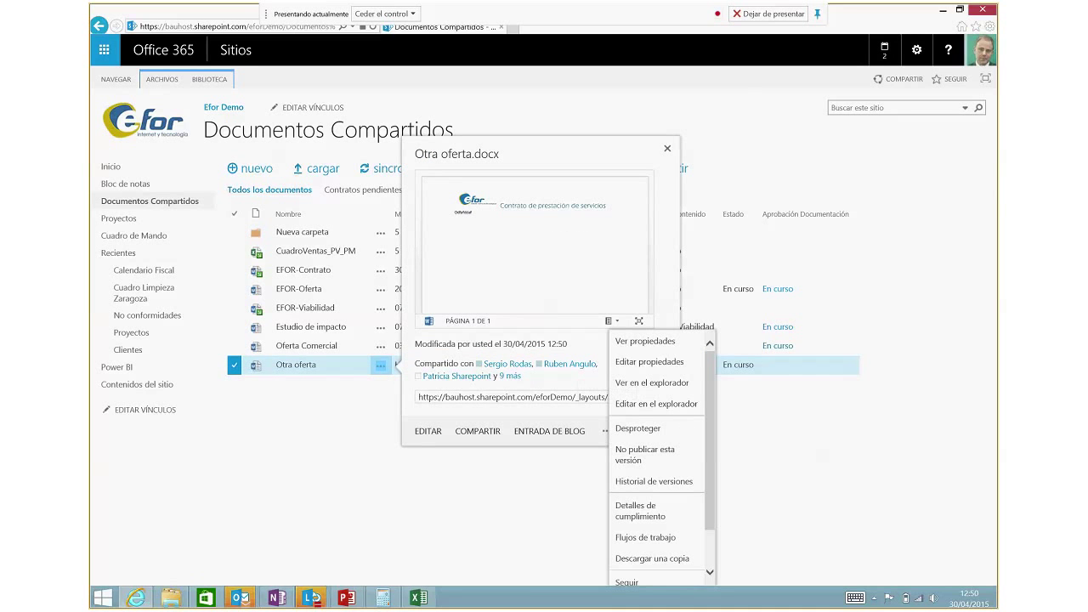
click(653, 481)
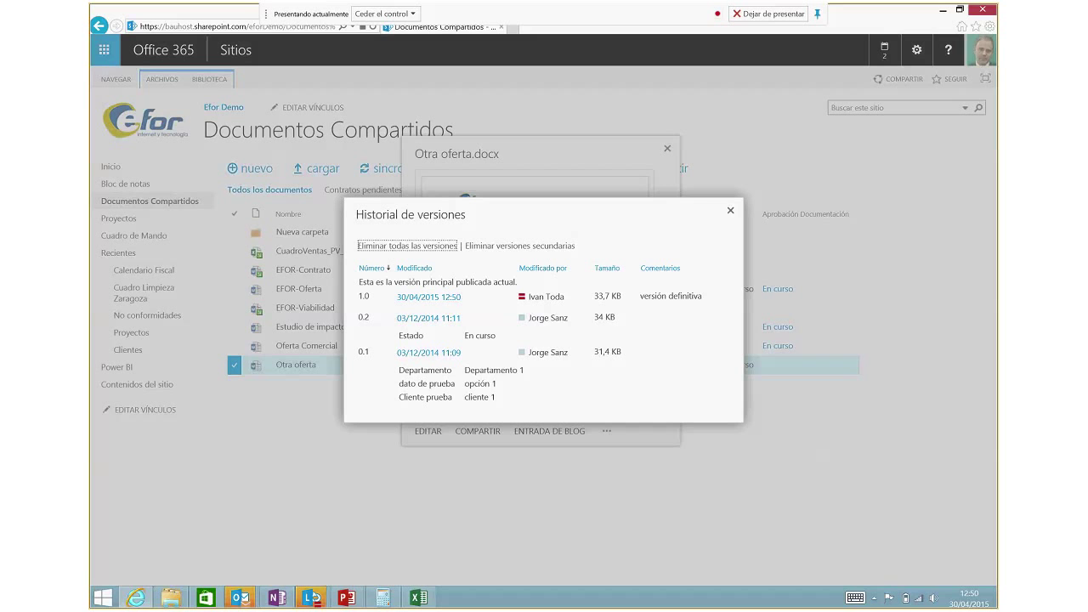
click(730, 208)
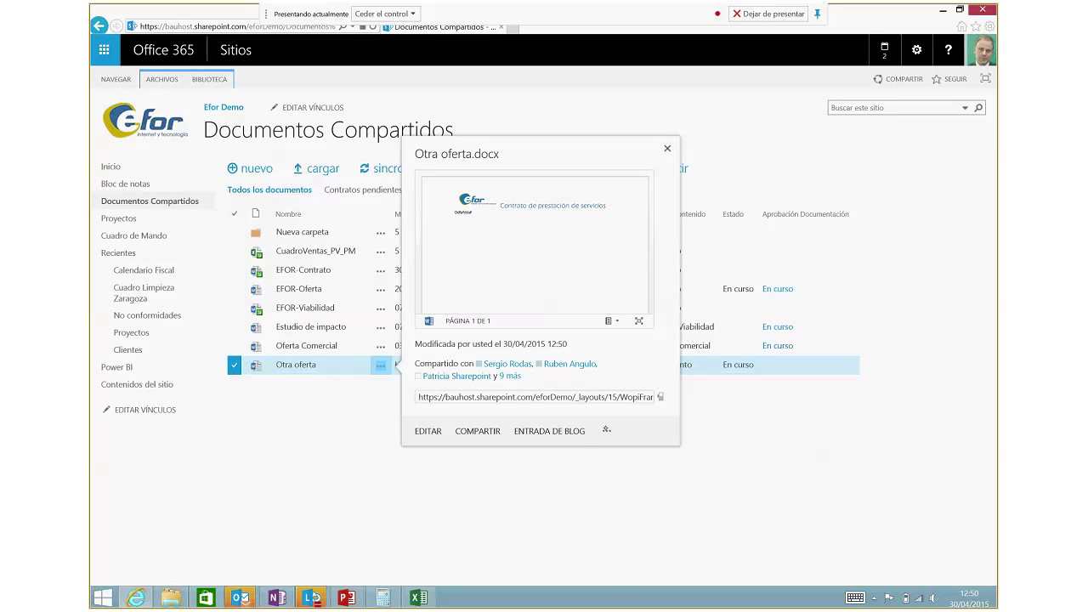
- Start the Aprobación Documentación workflow on the Otra oferta document and dismiss all calendar reminders
click(606, 431)
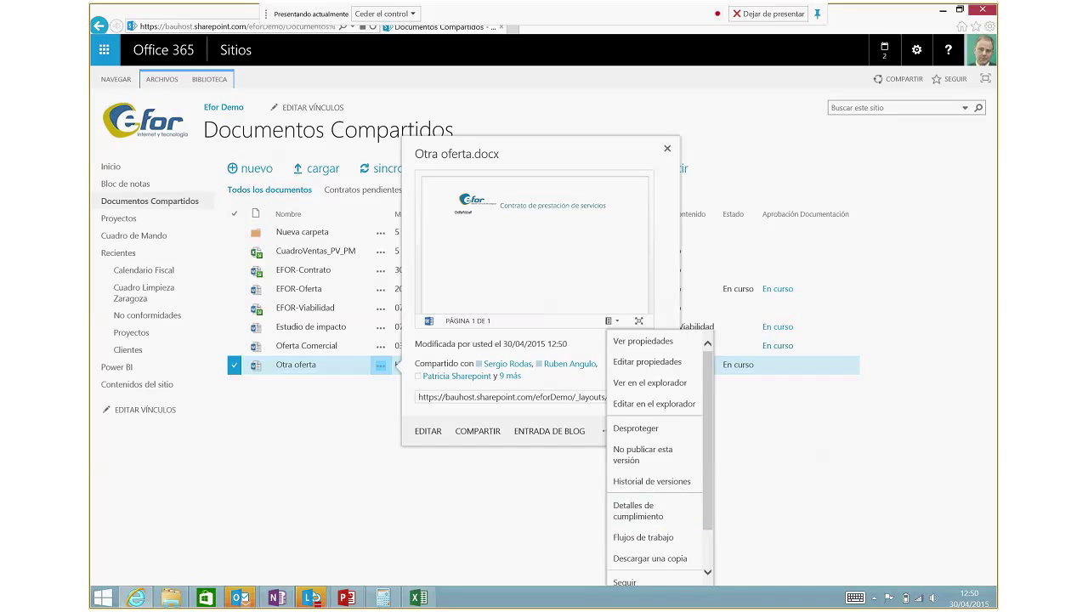
click(652, 538)
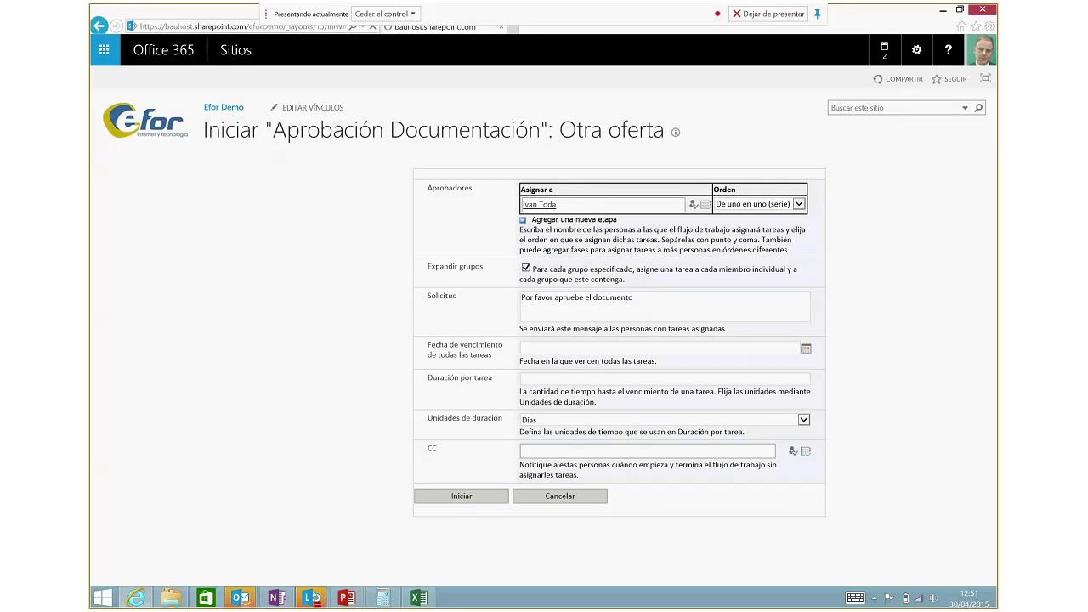
key(Return)
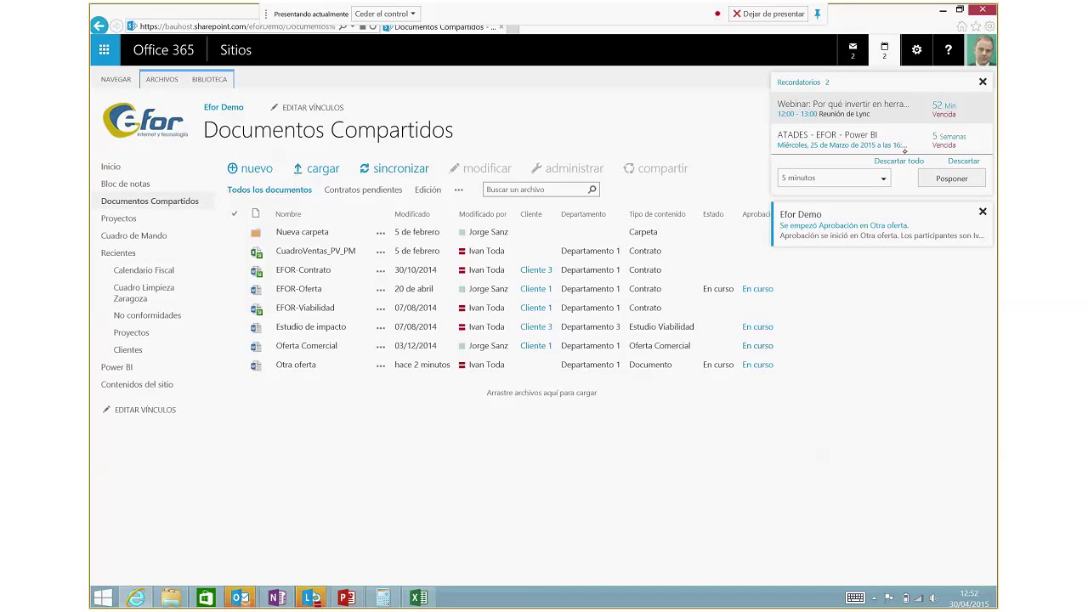
click(901, 160)
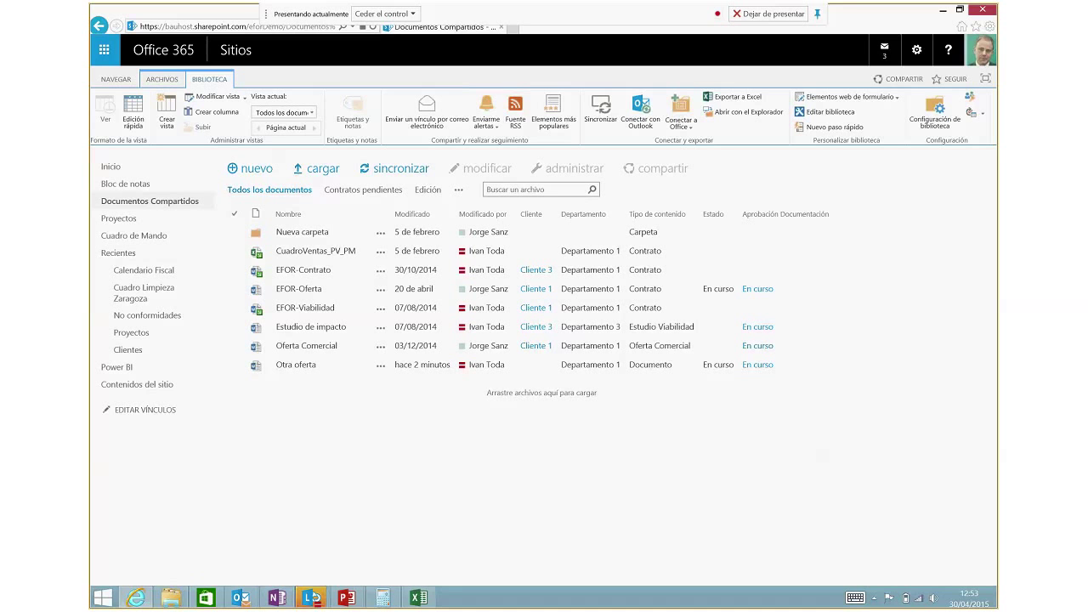
- Open the favourite Webinar Intranet site and examine its home page tasks, Clima laboral survey, events calendar, news and circulars
click(976, 26)
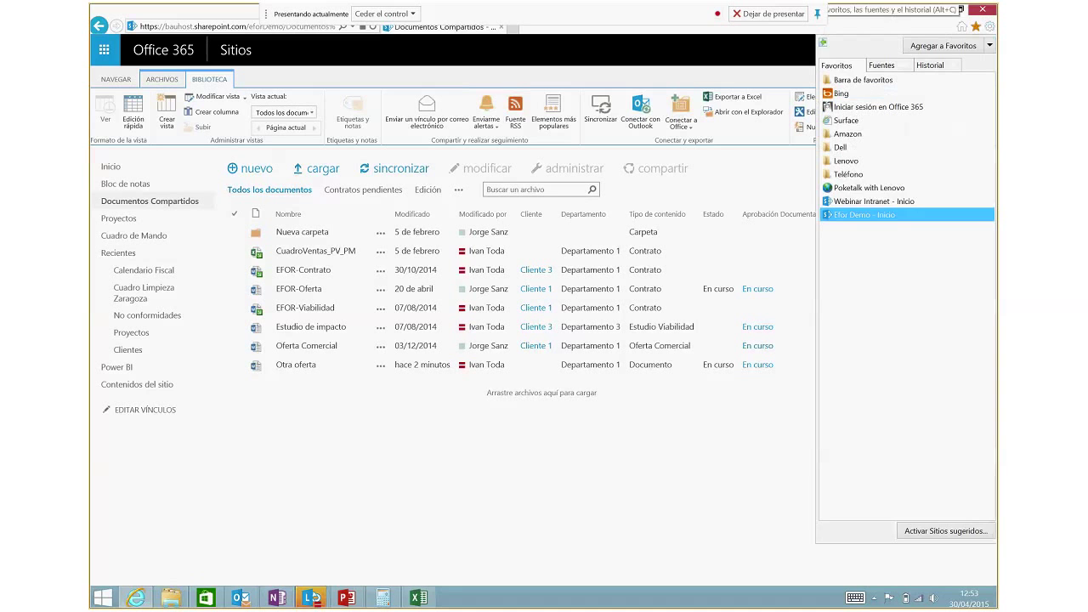
click(874, 201)
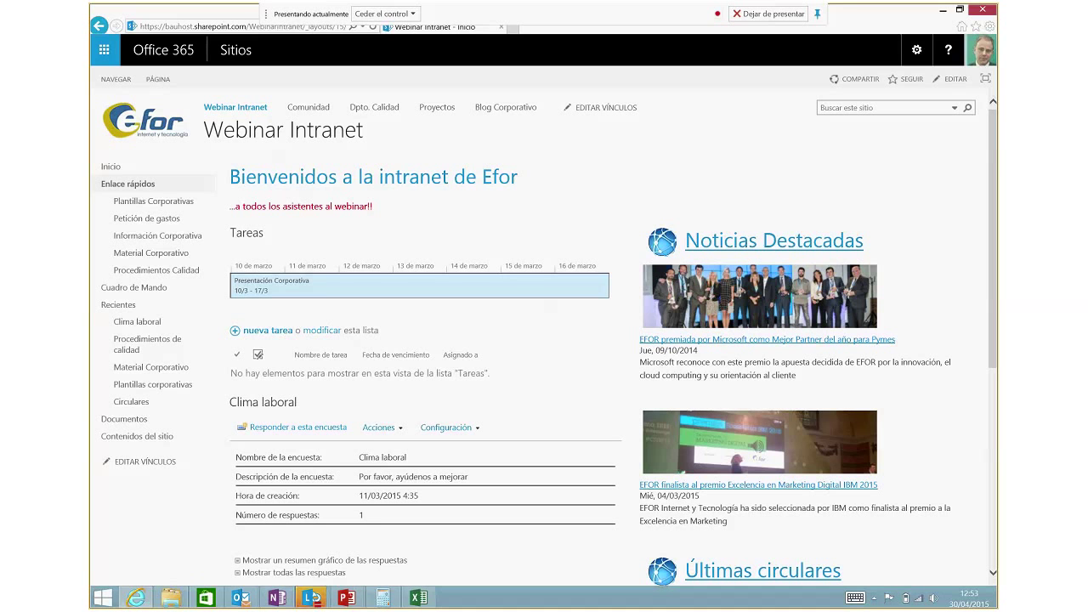
scroll(544, 331, down, 2)
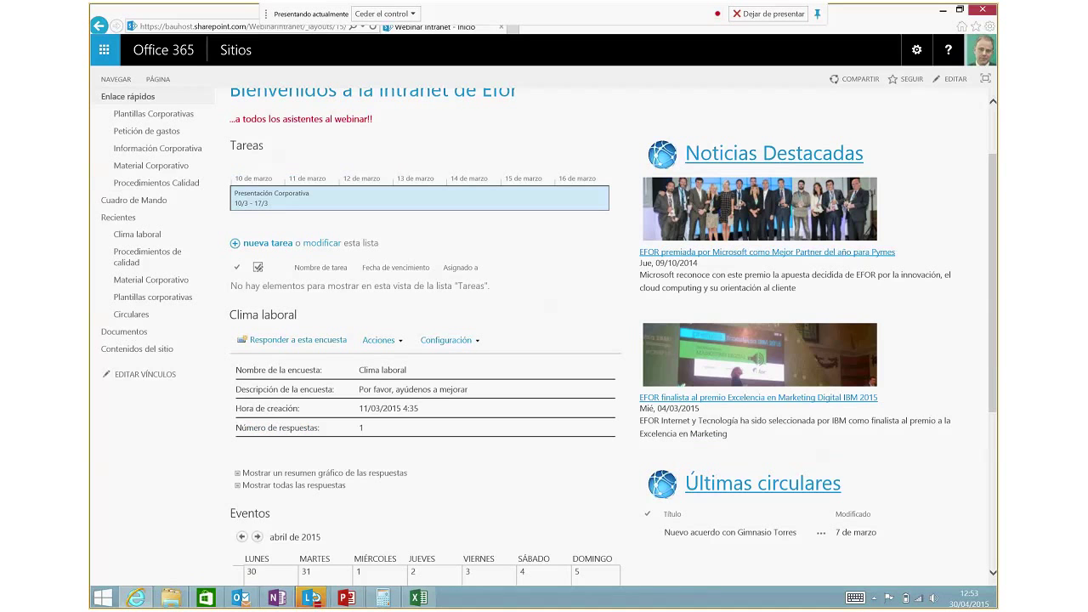
scroll(544, 331, down, 1)
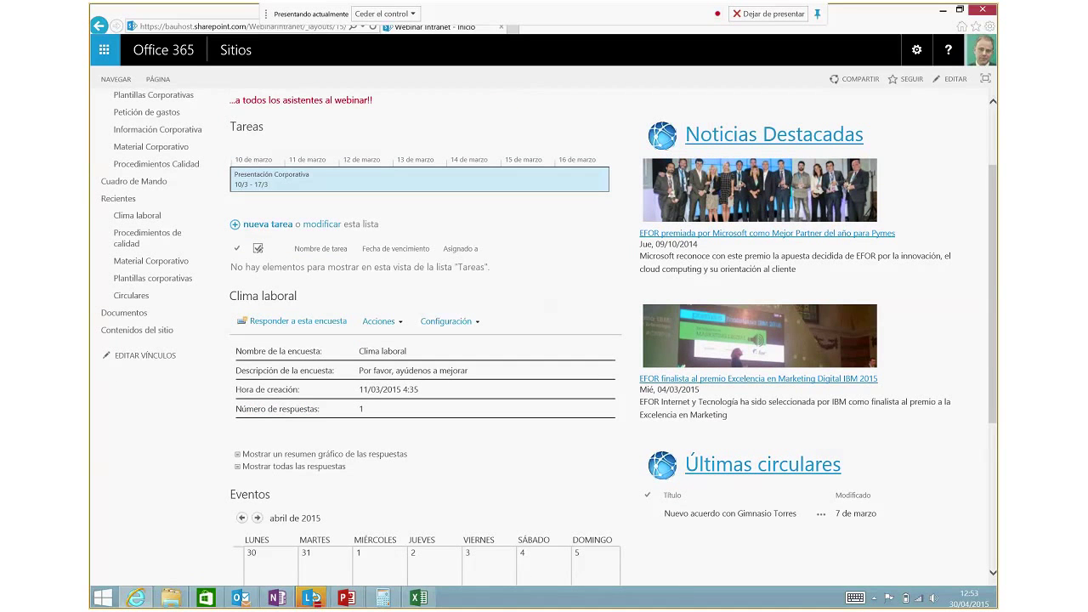
key(ctrl+plus)
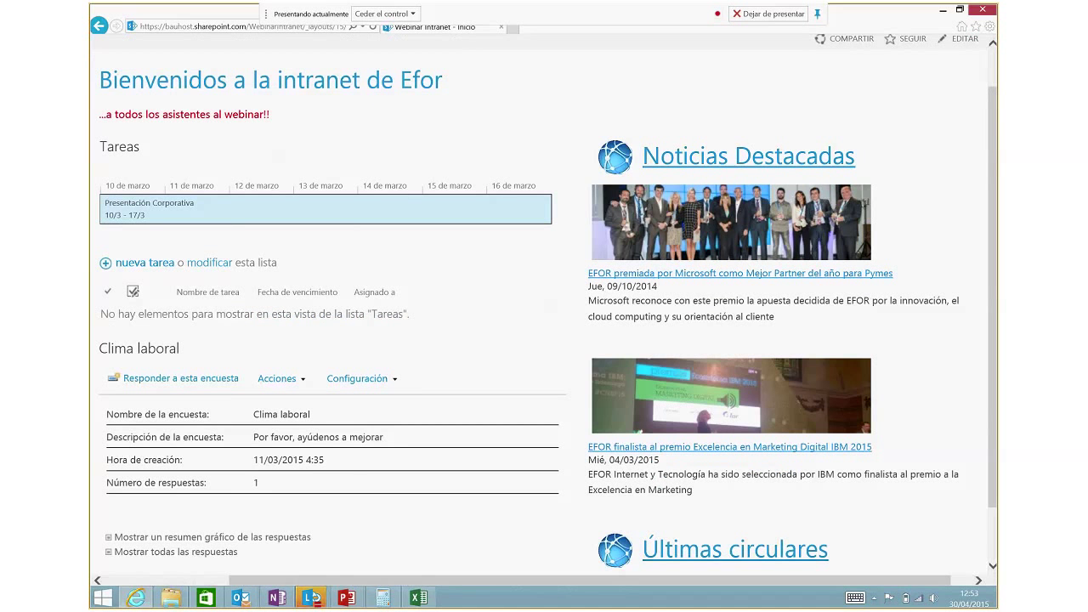
key(ctrl+minus)
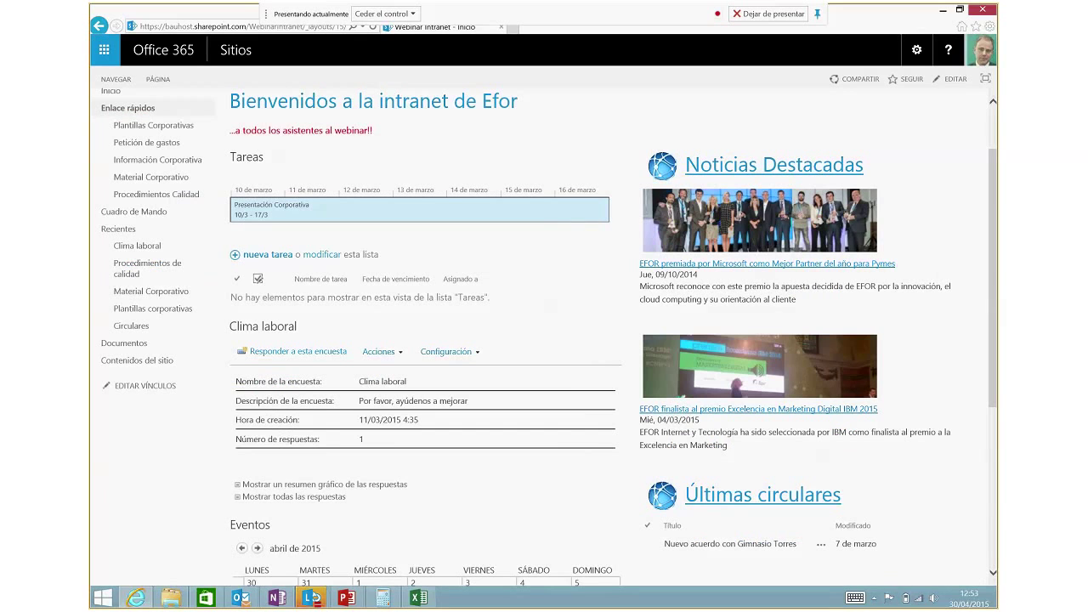
scroll(521, 337, down, 1)
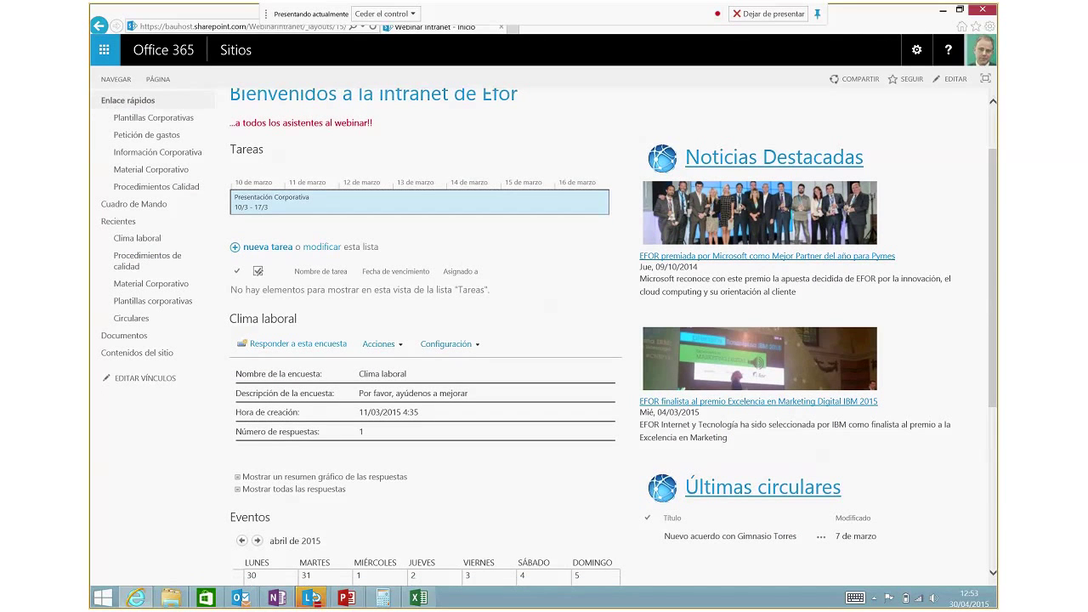
scroll(544, 333, down, 1)
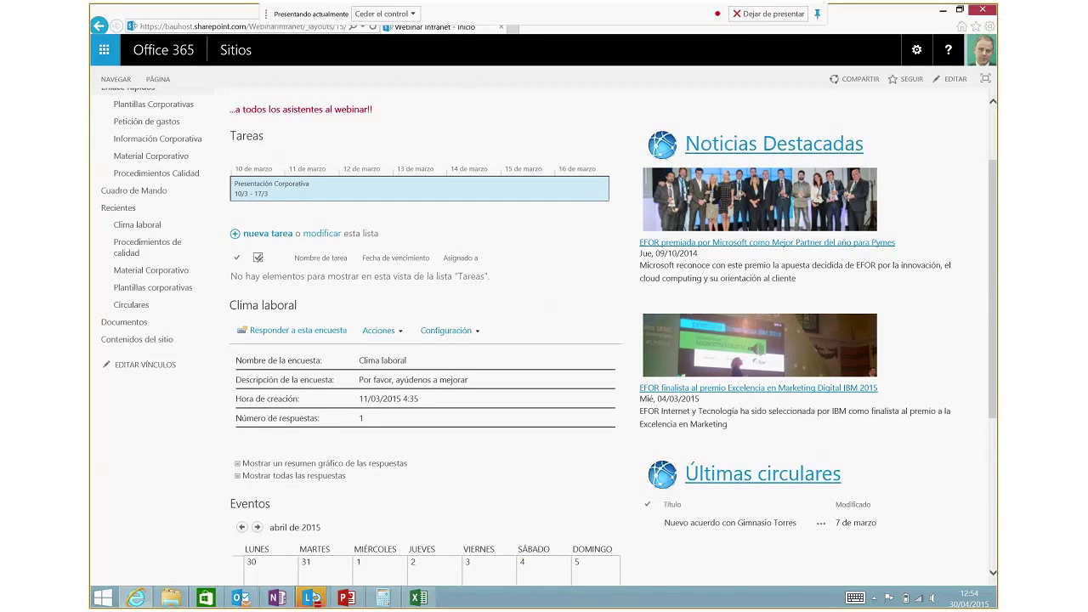
scroll(544, 337, down, 3)
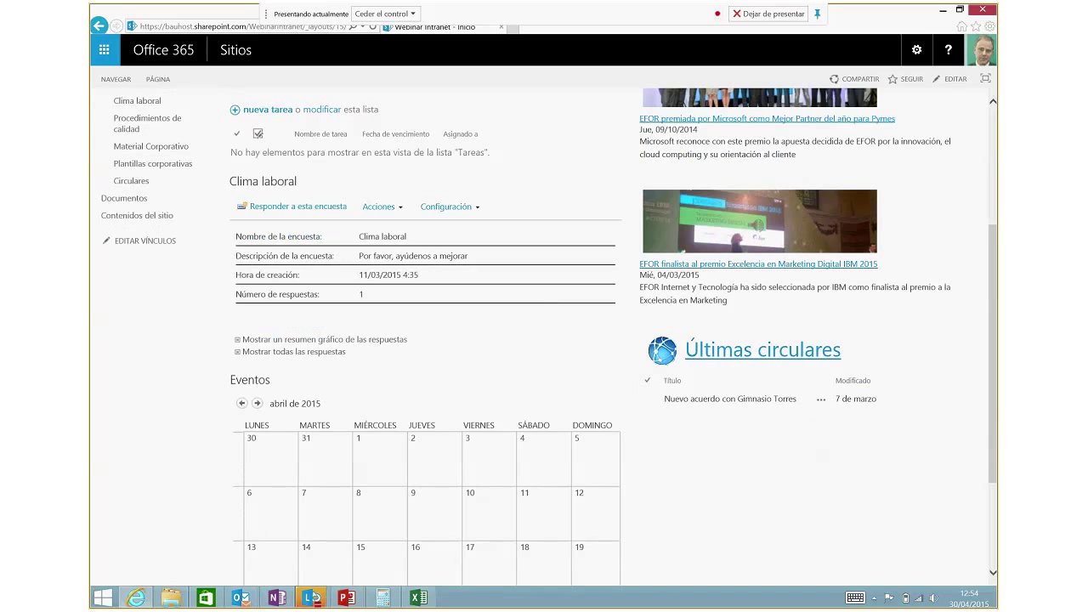
scroll(549, 318, down, 1)
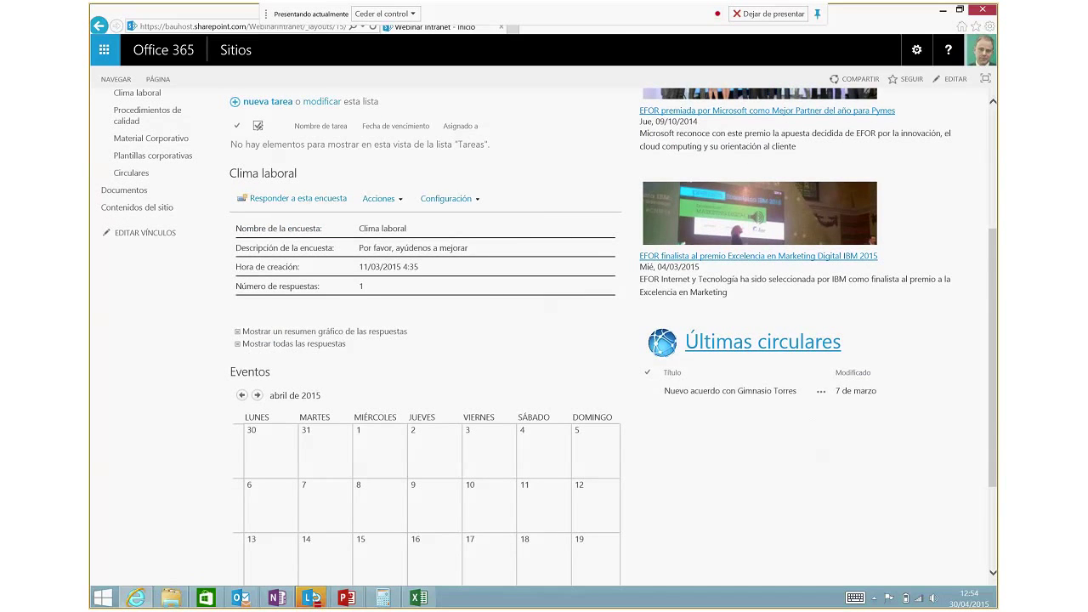
scroll(544, 337, down, 1)
scroll(544, 337, down, 1)
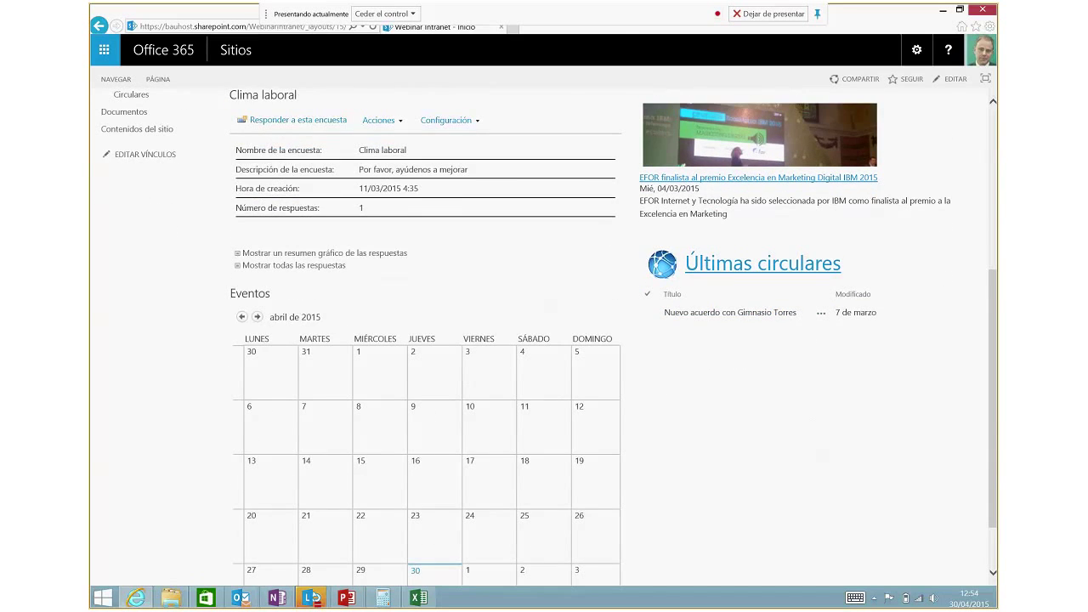
scroll(544, 336, down, 2)
scroll(544, 336, up, 5)
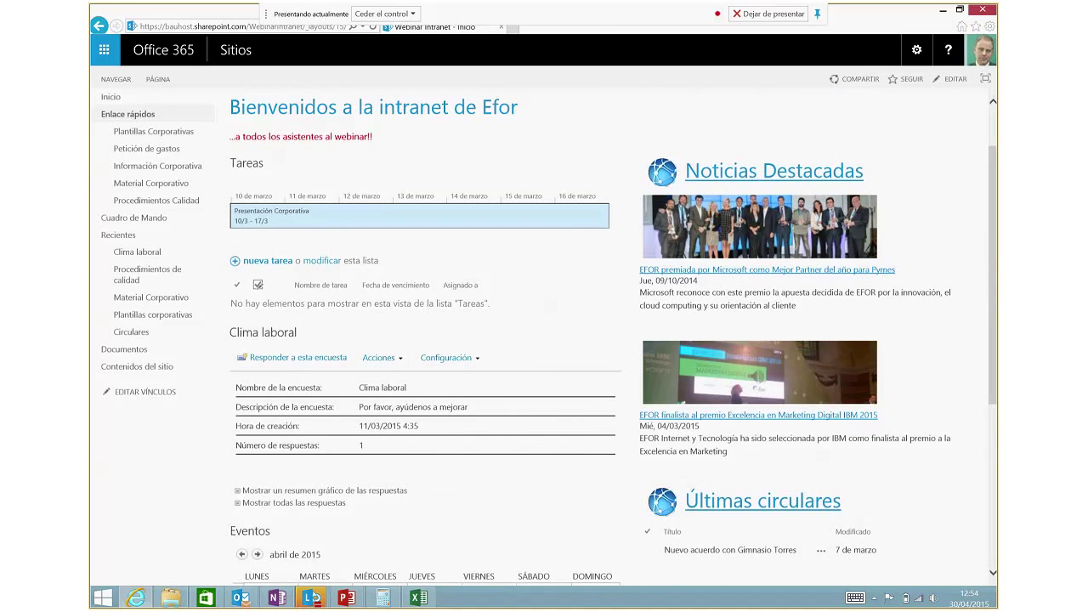
scroll(157, 269, up, 1)
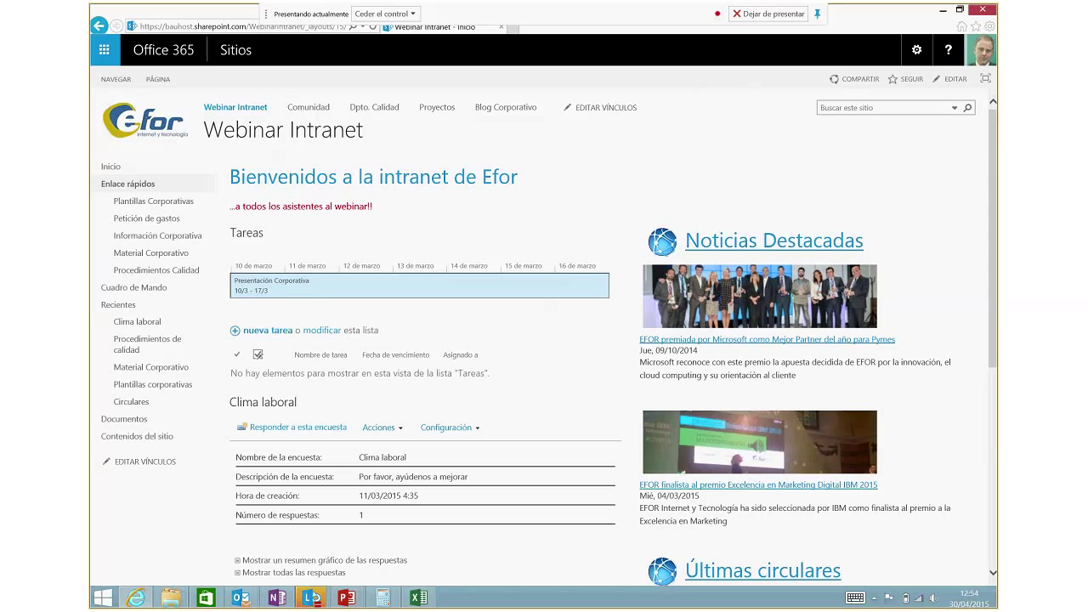
- Open the Comunidad section of the Webinar Intranet site
click(307, 107)
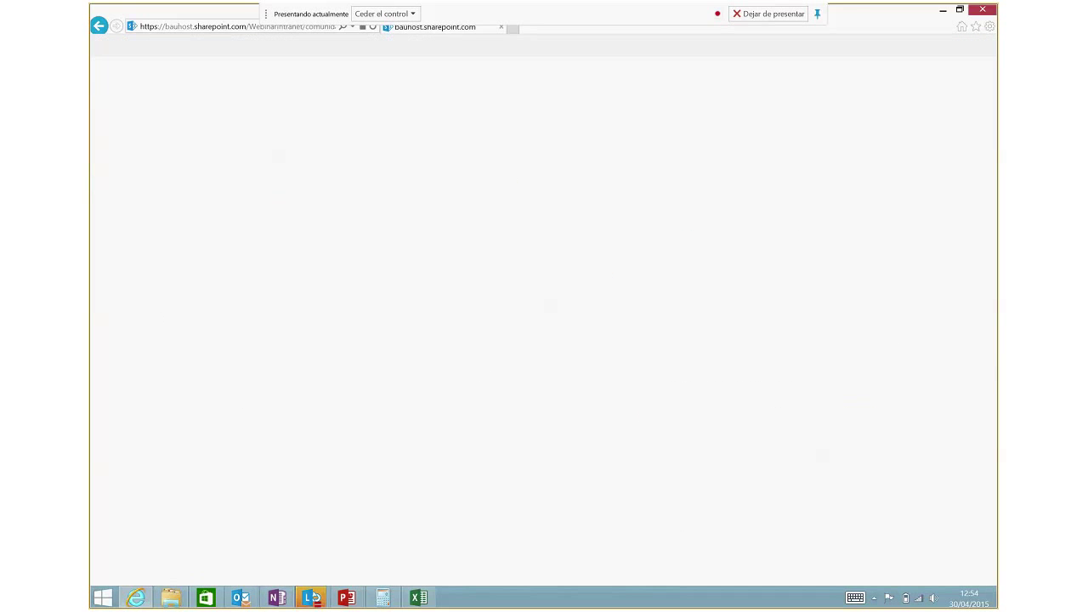